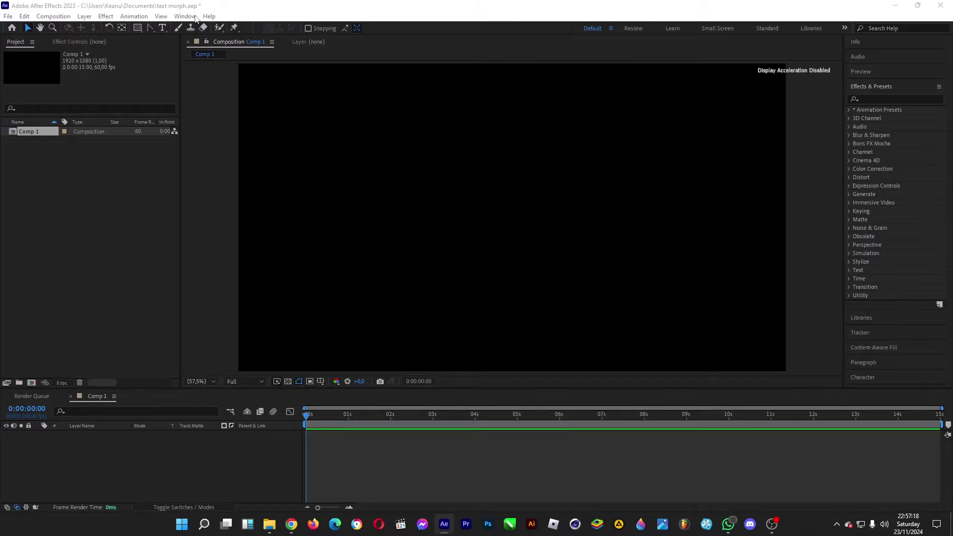
# Step: Type the word 'shiny' as a new text layer and colour it mid grey
pyautogui.click(162, 27)
pyautogui.click(500, 204)
pyautogui.write('sh')
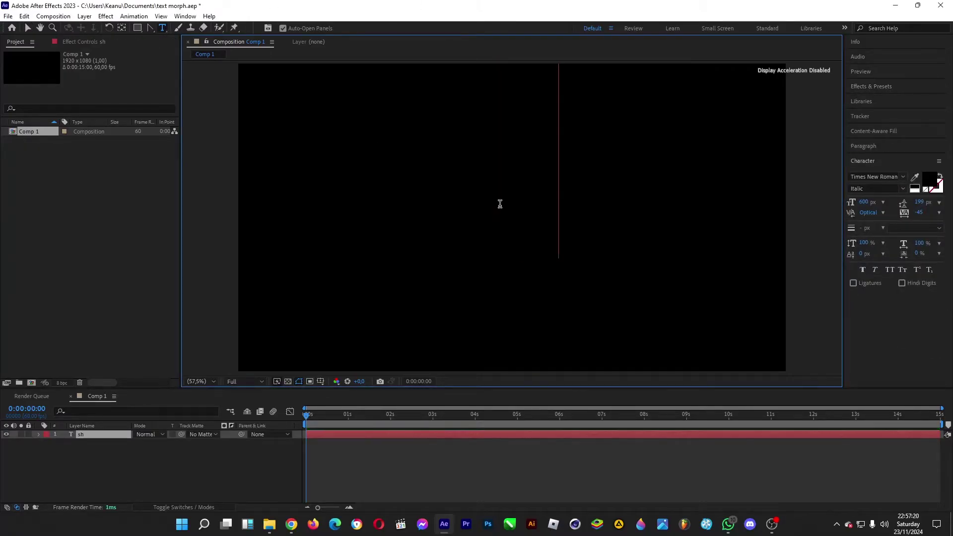
pyautogui.write('iny')
pyautogui.hotkey('ctrl', 'a')
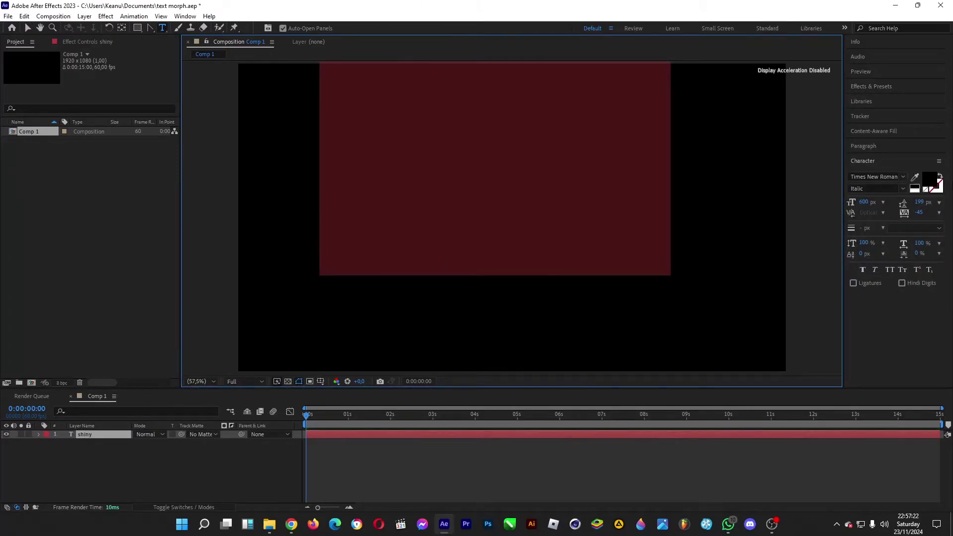
pyautogui.click(930, 181)
pyautogui.moveTo(290, 121); pyautogui.dragTo(213, 106)
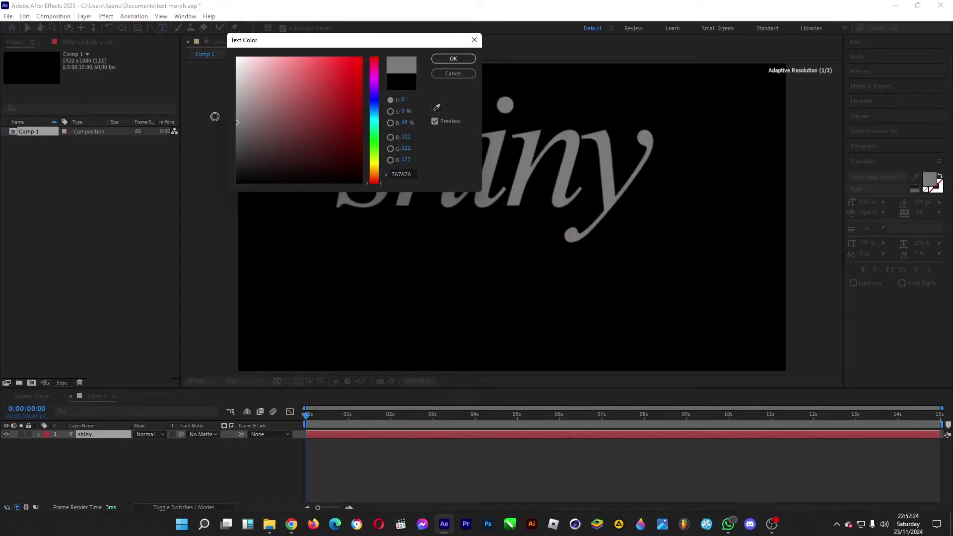
pyautogui.click(453, 58)
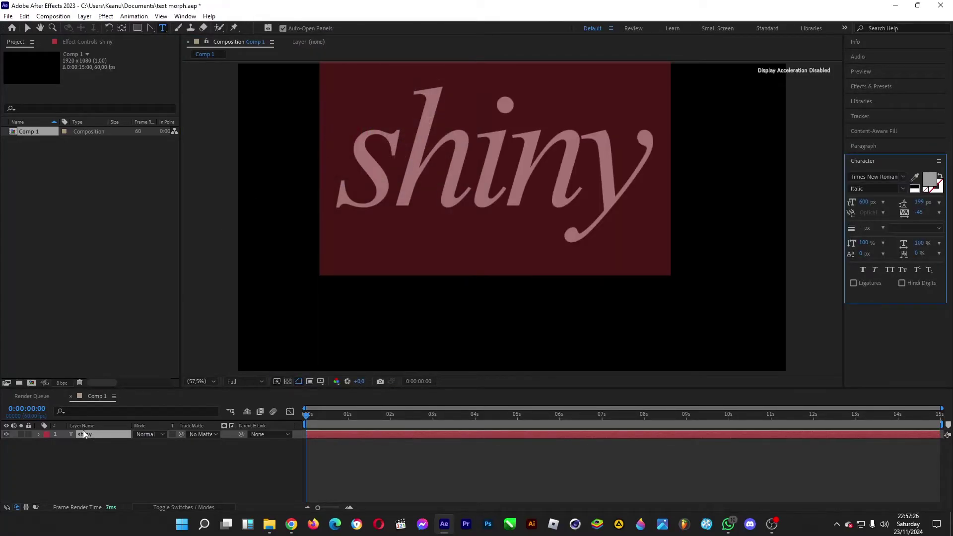
# Step: Centre the text layer's anchor point and centre the text in the composition
pyautogui.rightClick(93, 437)
pyautogui.moveTo(123, 183)
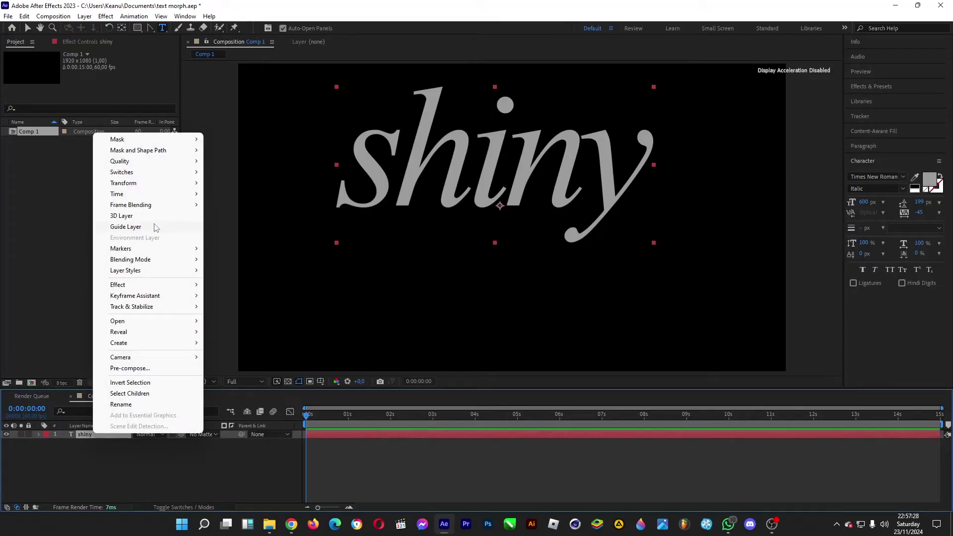
pyautogui.click(266, 299)
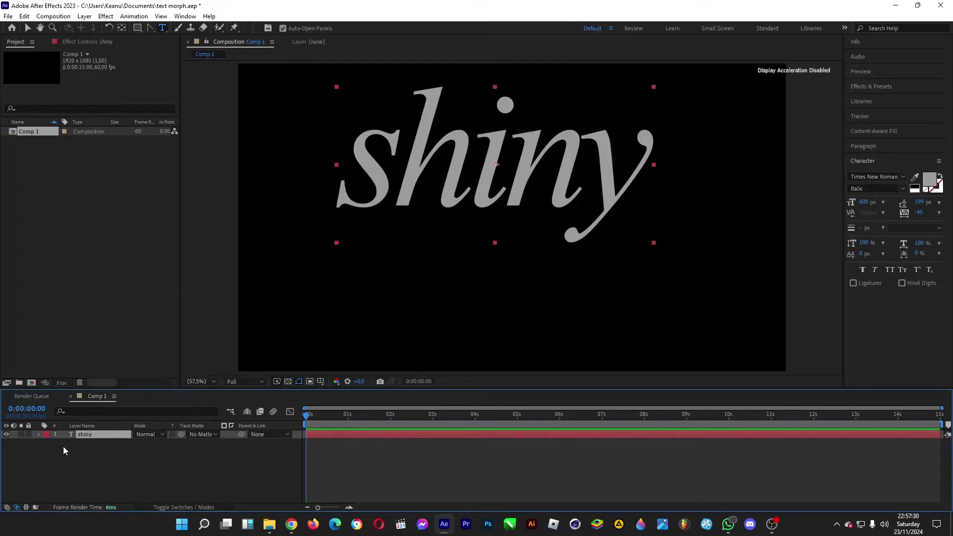
pyautogui.rightClick(88, 437)
pyautogui.moveTo(118, 185)
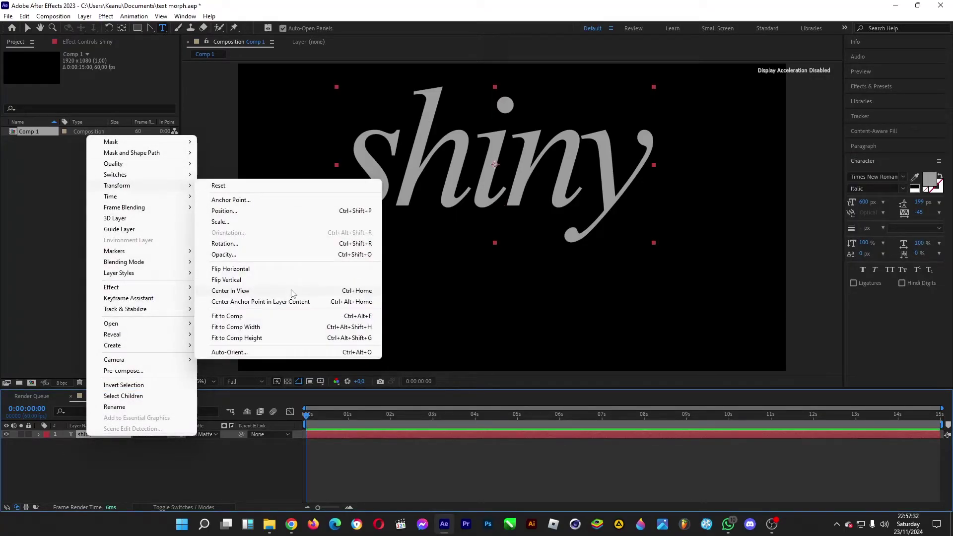
pyautogui.click(294, 295)
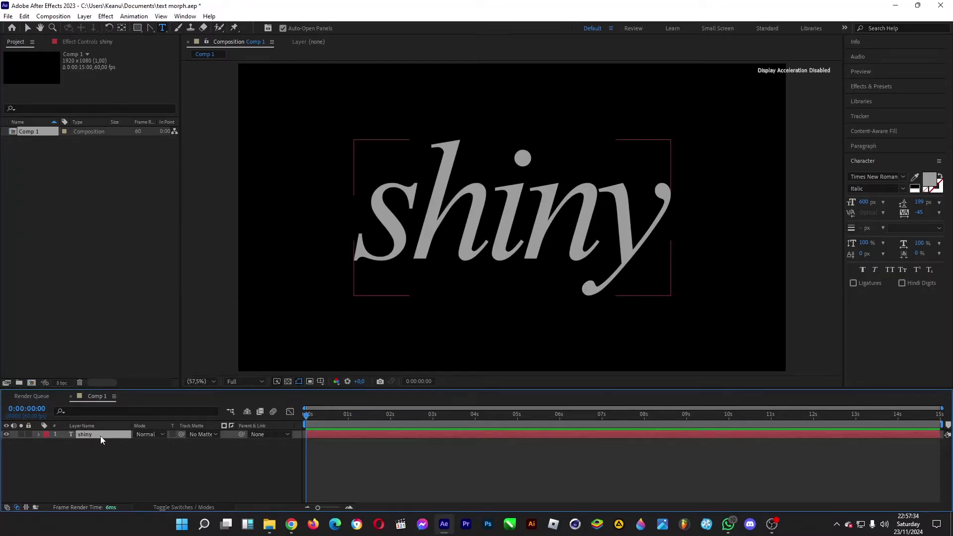
# Step: Duplicate the shiny text layer and make the copy white
pyautogui.hotkey('ctrl', 'd')
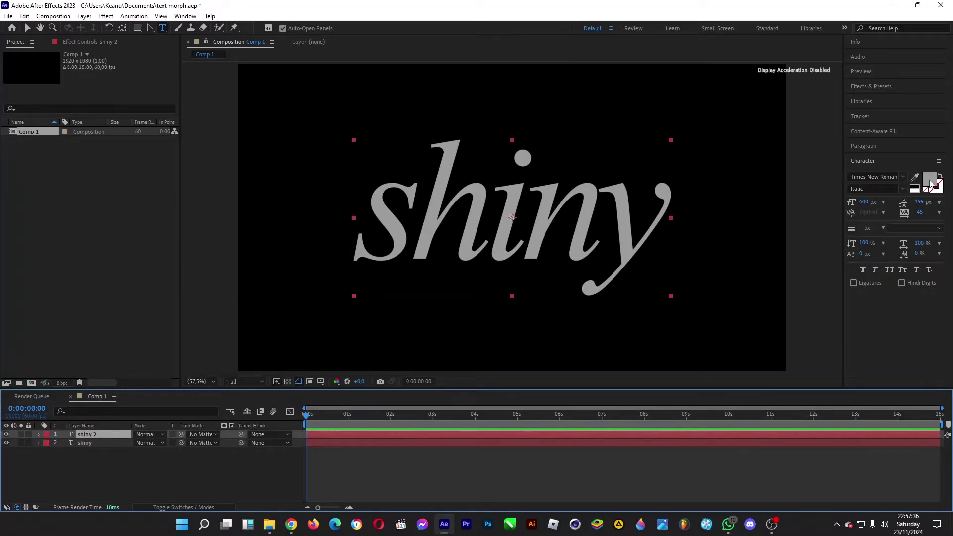
pyautogui.click(931, 184)
pyautogui.moveTo(305, 136); pyautogui.dragTo(236, 57)
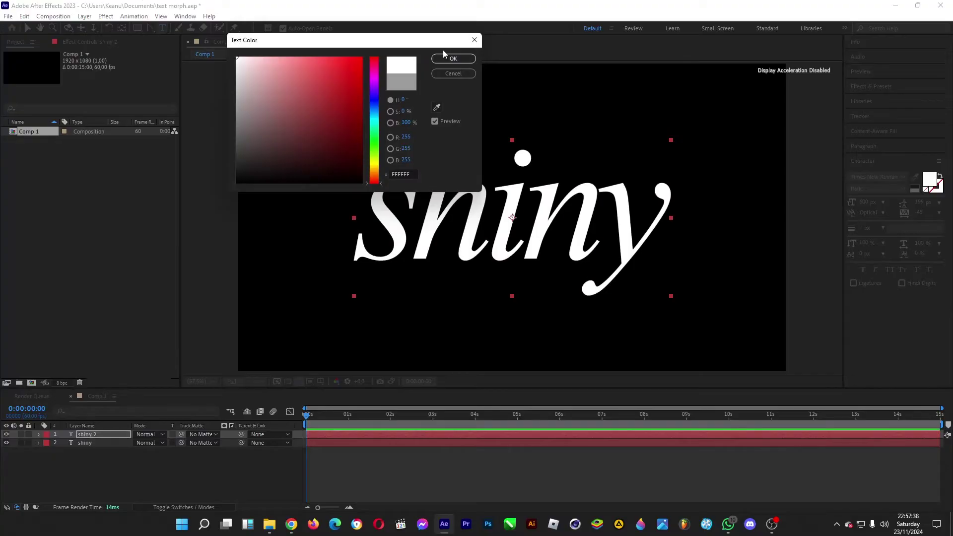
pyautogui.click(454, 58)
# Step: Duplicate the white copy and make the new top copy black
pyautogui.hotkey('ctrl', 'd')
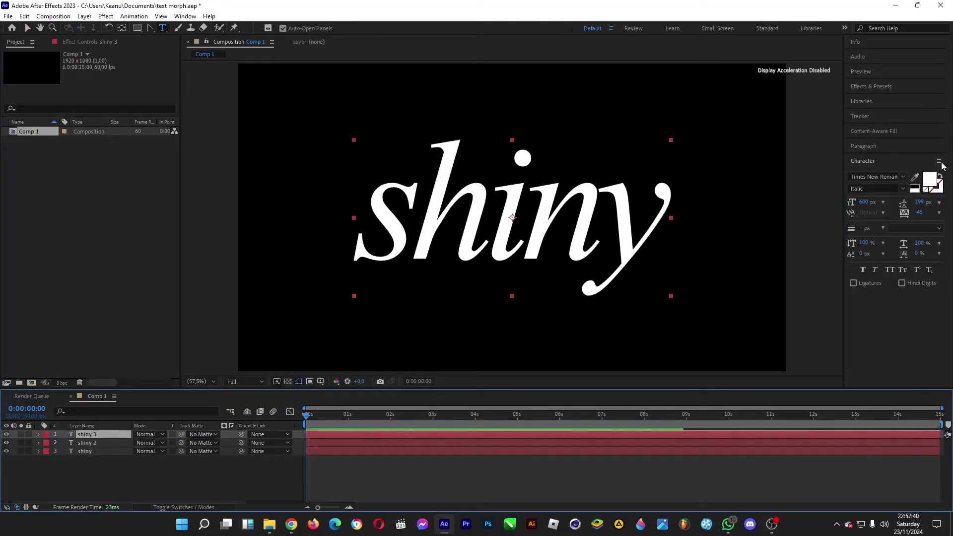
pyautogui.click(931, 181)
pyautogui.moveTo(319, 183); pyautogui.dragTo(475, 171)
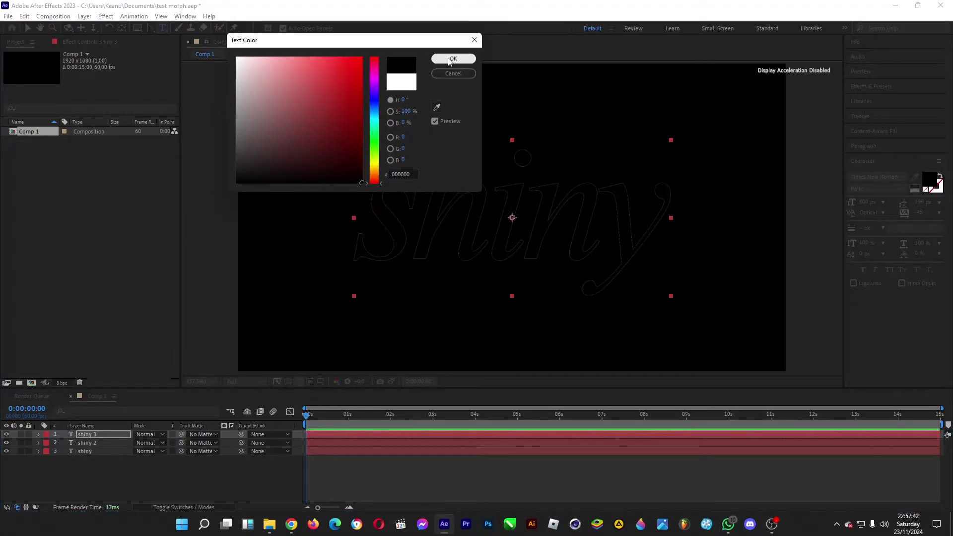
pyautogui.click(451, 60)
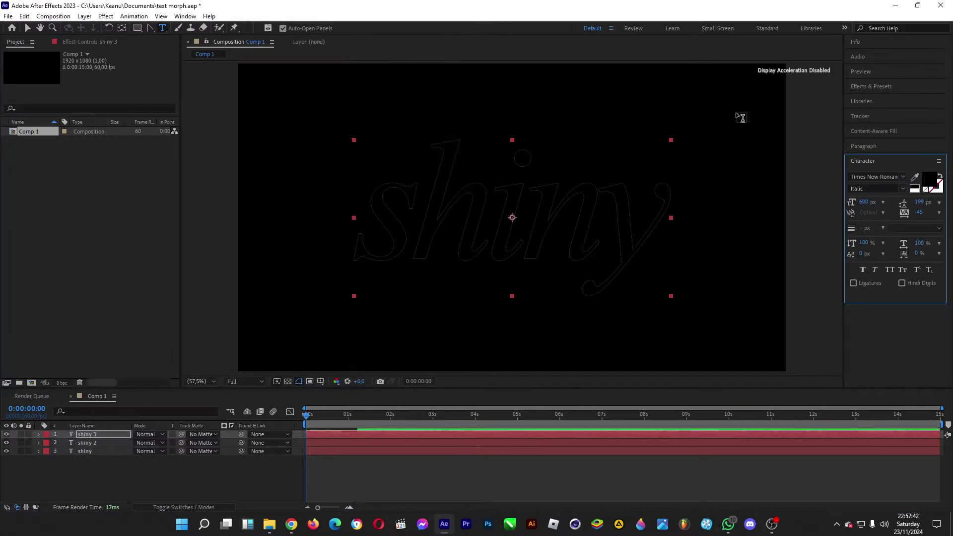
# Step: Apply Simple Choker to shiny 3 and raise Choke Matte to about 8
pyautogui.click(860, 87)
pyautogui.click(884, 97)
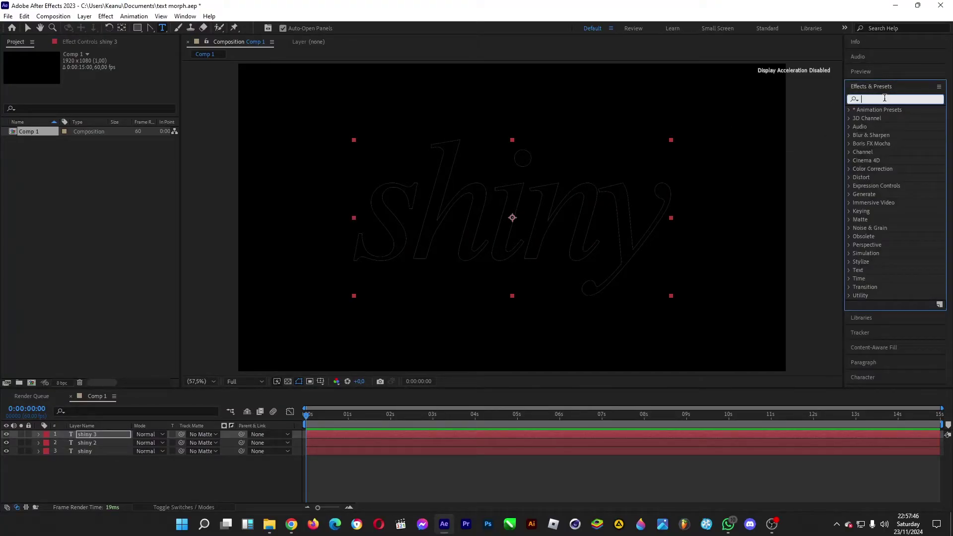
pyautogui.write('choke')
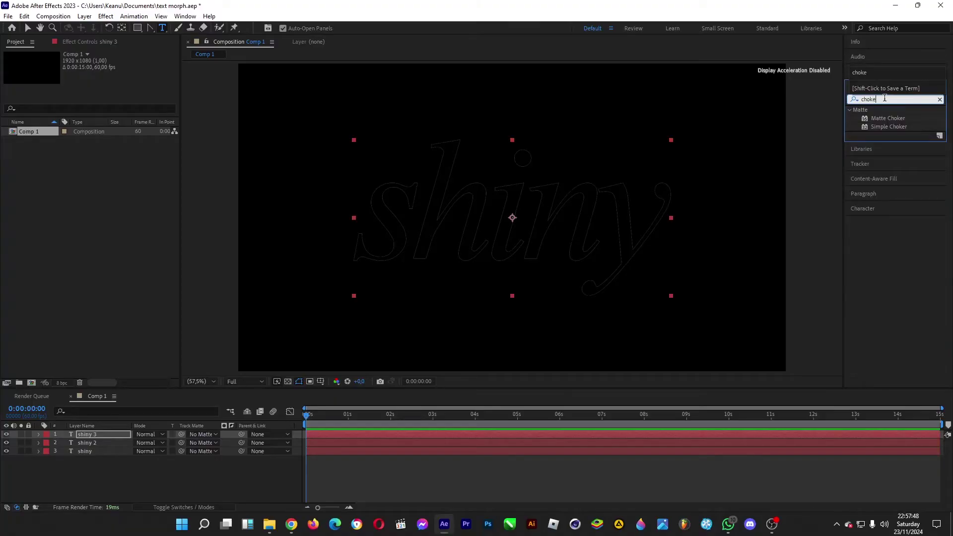
pyautogui.moveTo(890, 127); pyautogui.dragTo(90, 437)
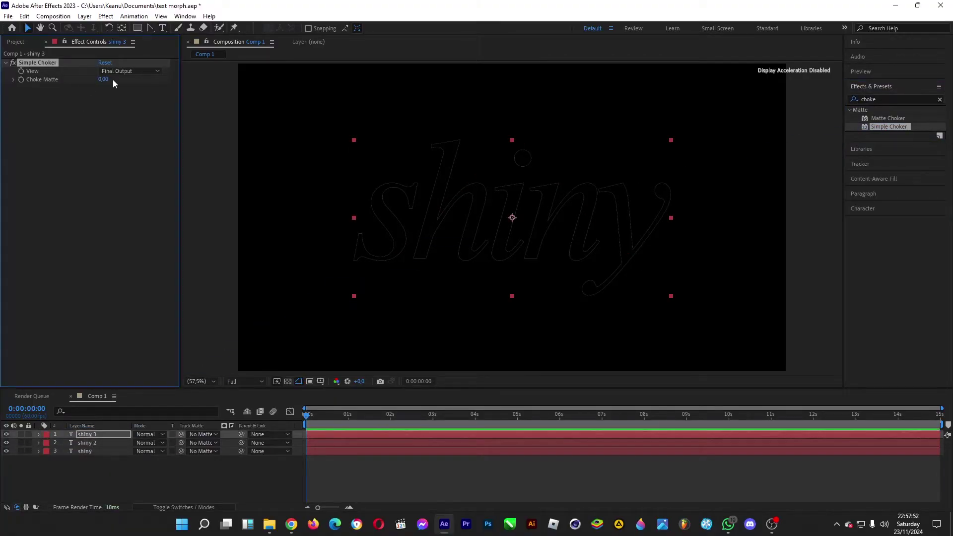
pyautogui.moveTo(103, 78); pyautogui.dragTo(141, 79)
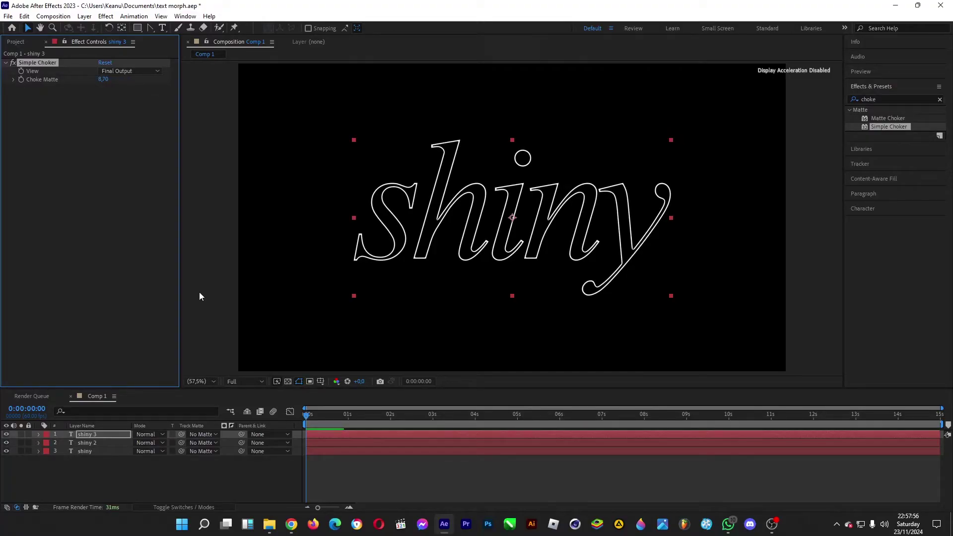
# Step: Set shiny 2's Track Matte to shiny 3 and invert the matte
pyautogui.click(90, 444)
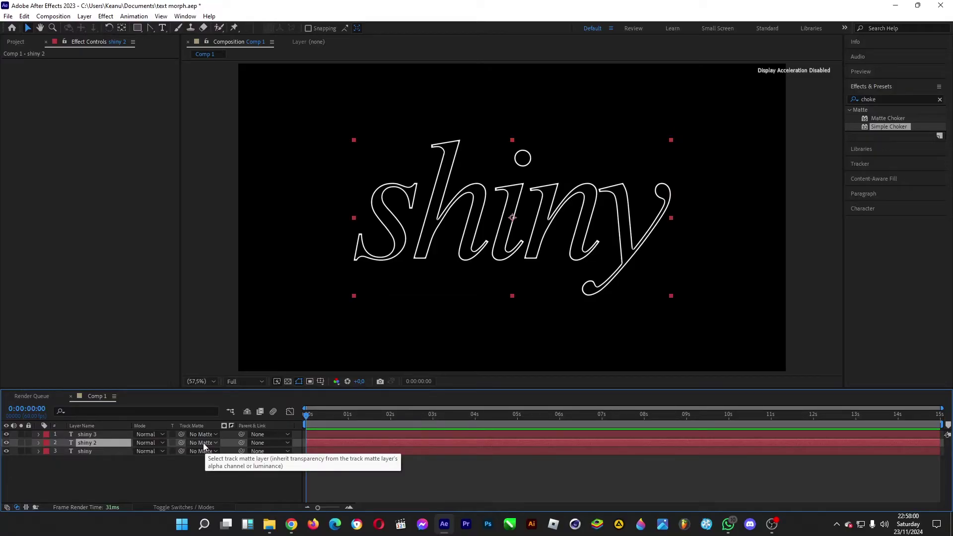
pyautogui.click(204, 446)
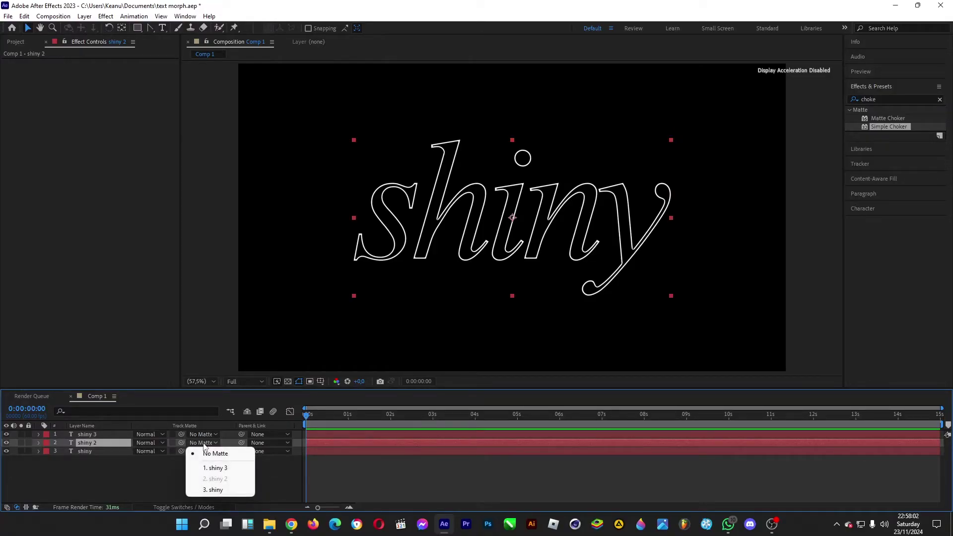
pyautogui.click(215, 467)
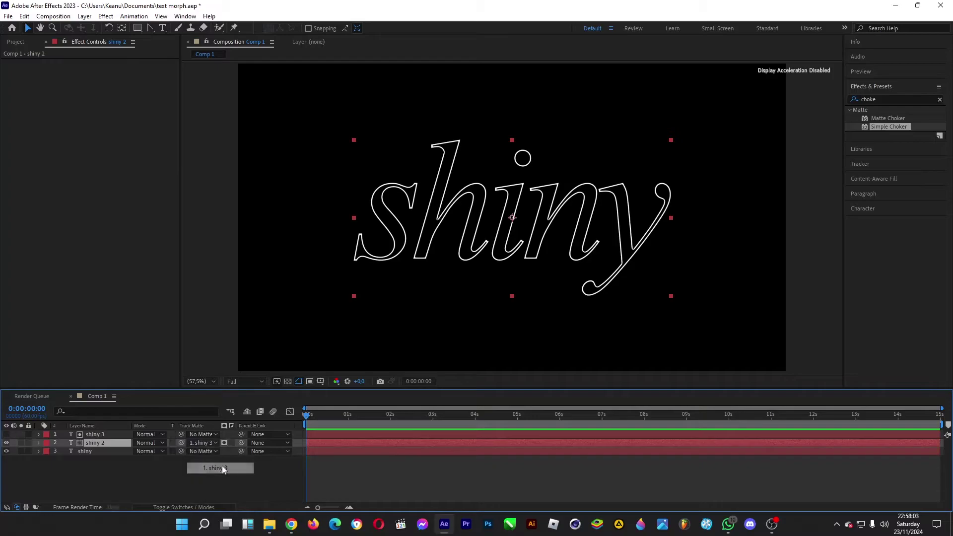
pyautogui.click(232, 442)
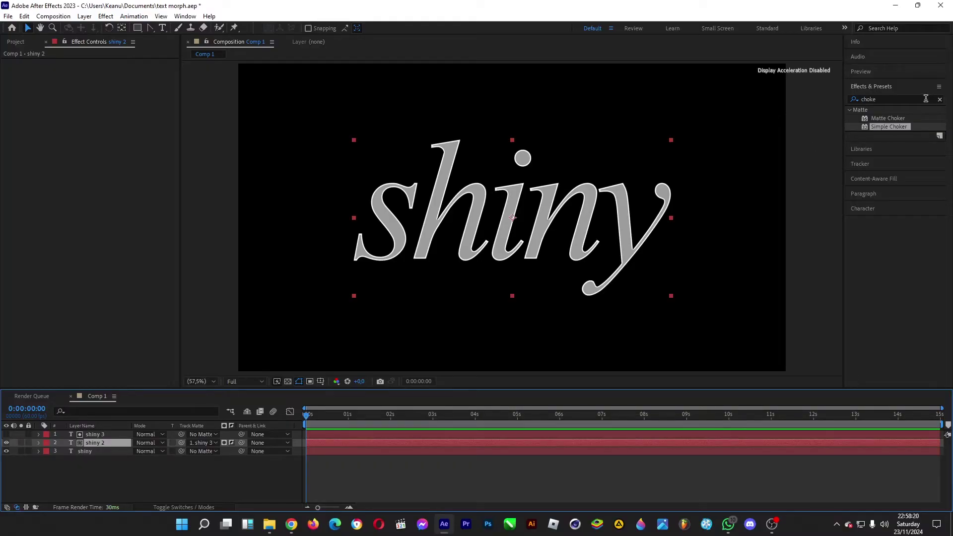
# Step: Apply the Venetian Blinds preset, then pre-compose shiny 2 and shiny 3 into 'bevel'
pyautogui.click(926, 99)
pyautogui.write('venetian')
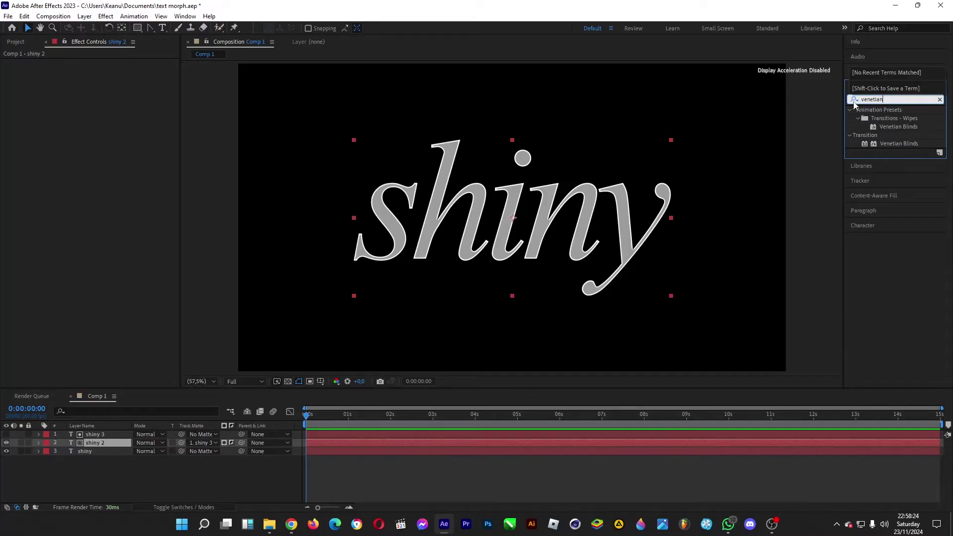
pyautogui.moveTo(899, 131)
pyautogui.mouseDown()
pyautogui.moveTo(863, 120)
pyautogui.moveTo(899, 132)
pyautogui.mouseUp()
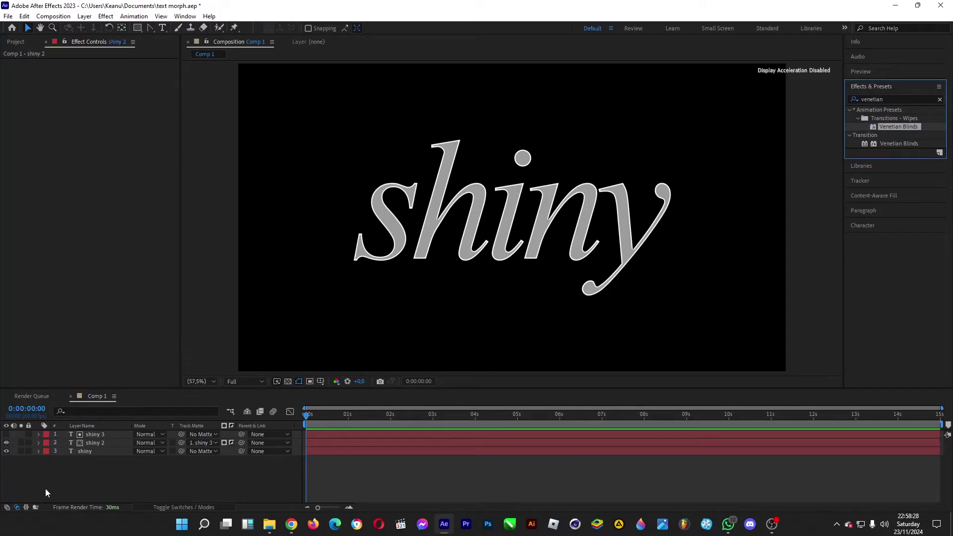
pyautogui.click(95, 442)
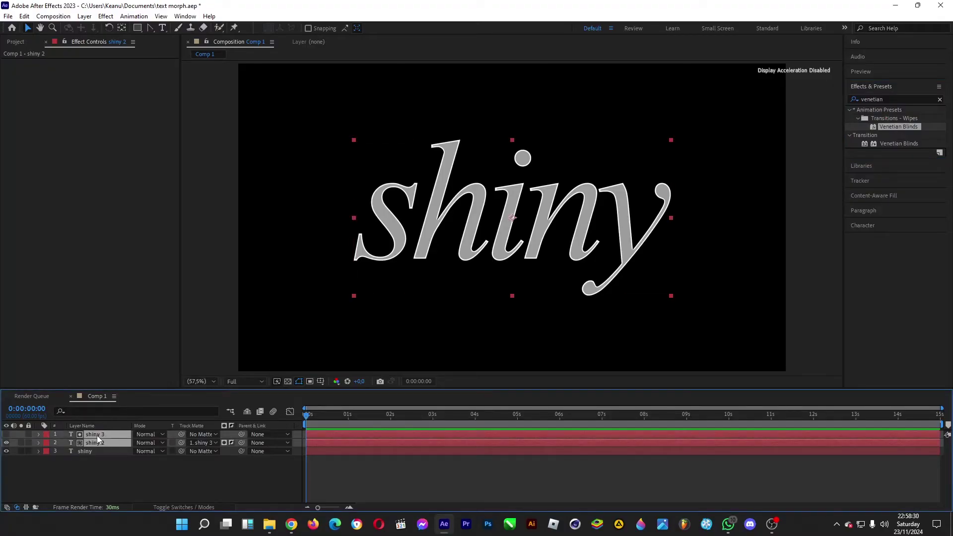
pyautogui.rightClick(96, 437)
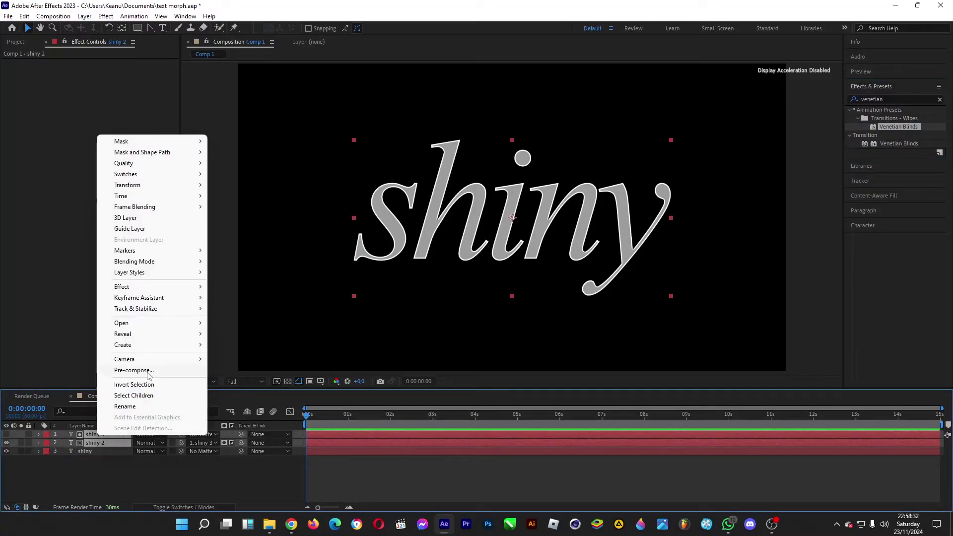
pyautogui.click(147, 372)
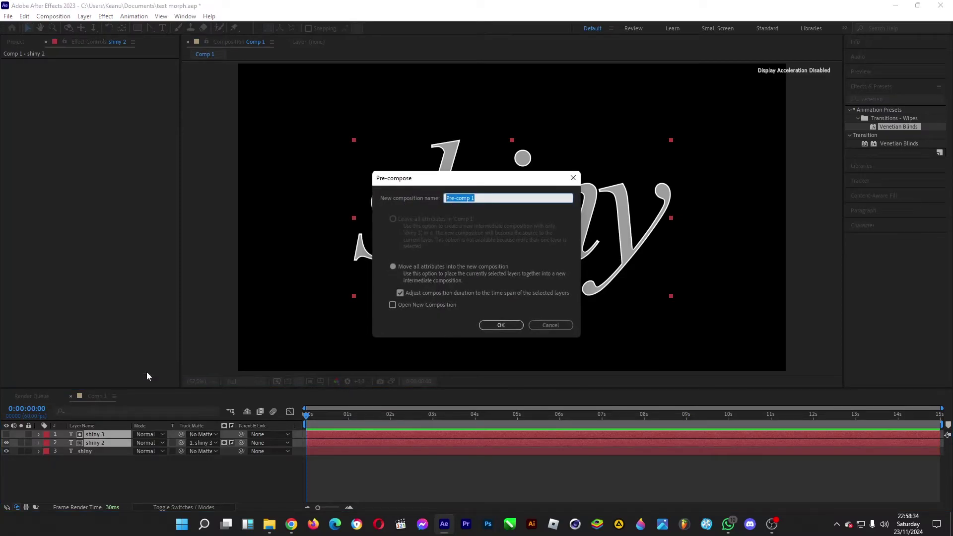
pyautogui.write('bevel')
pyautogui.press('Return')
# Step: Give bevel Venetian Blinds: completion 61%, width 207, feather 58, direction about 63°
pyautogui.moveTo(886, 129); pyautogui.dragTo(93, 438)
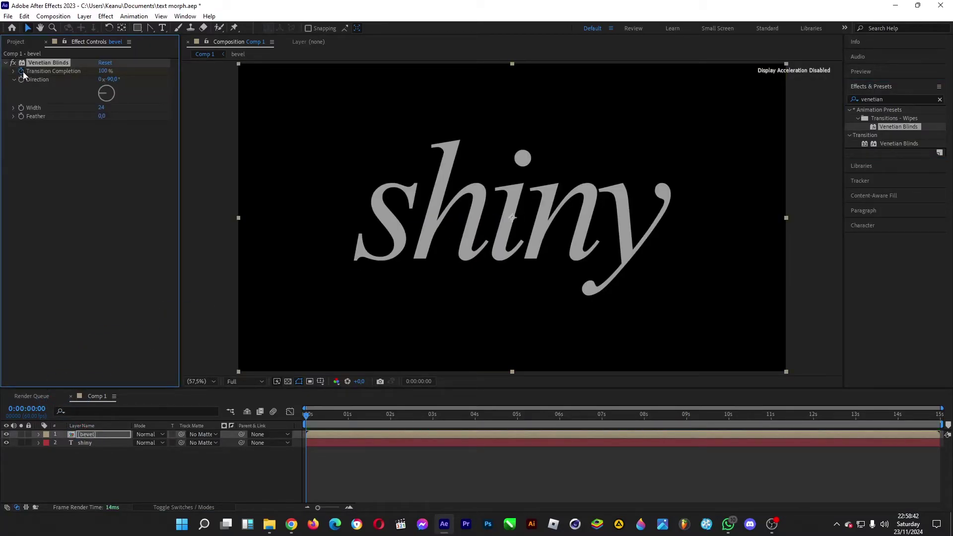
pyautogui.moveTo(104, 71)
pyautogui.mouseDown()
pyautogui.moveTo(53, 79)
pyautogui.moveTo(74, 79)
pyautogui.mouseUp()
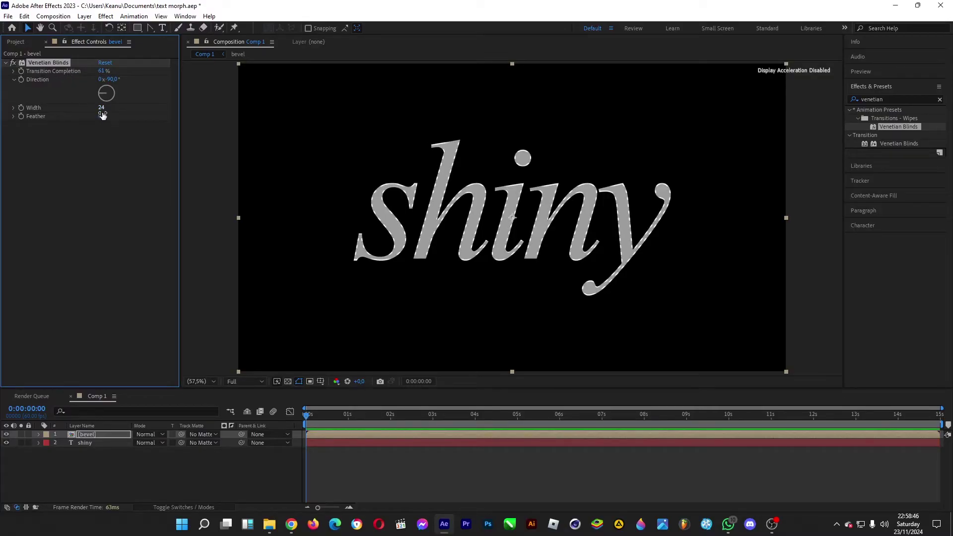
pyautogui.moveTo(102, 108); pyautogui.dragTo(168, 108)
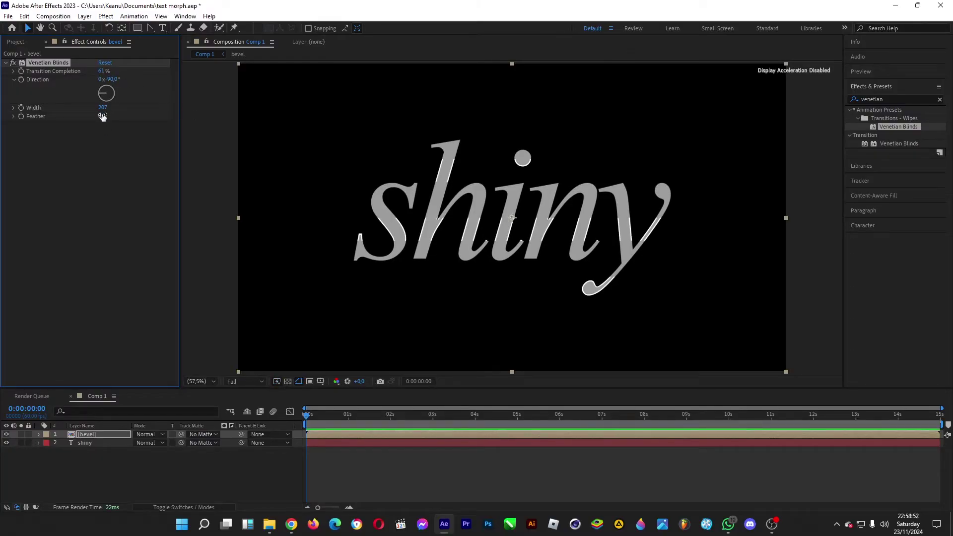
pyautogui.moveTo(102, 117); pyautogui.dragTo(131, 117)
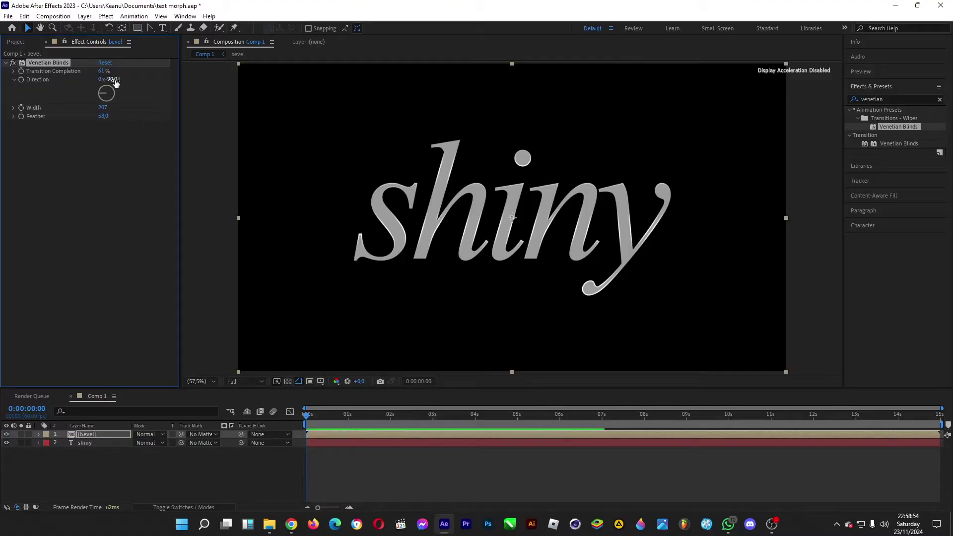
pyautogui.moveTo(114, 83); pyautogui.dragTo(133, 83)
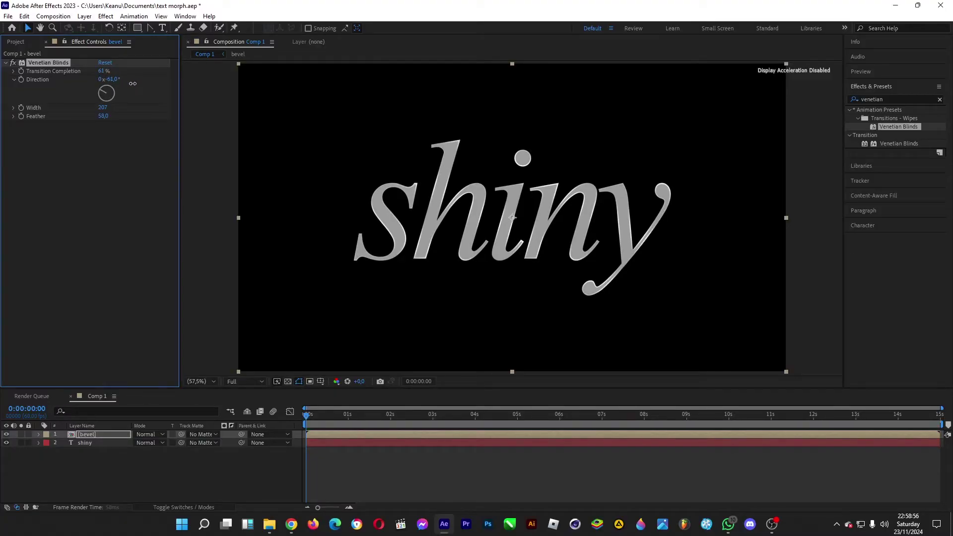
# Step: Apply Stylize > Glow to the bevel layer with Glow Radius raised to 50
pyautogui.click(890, 100)
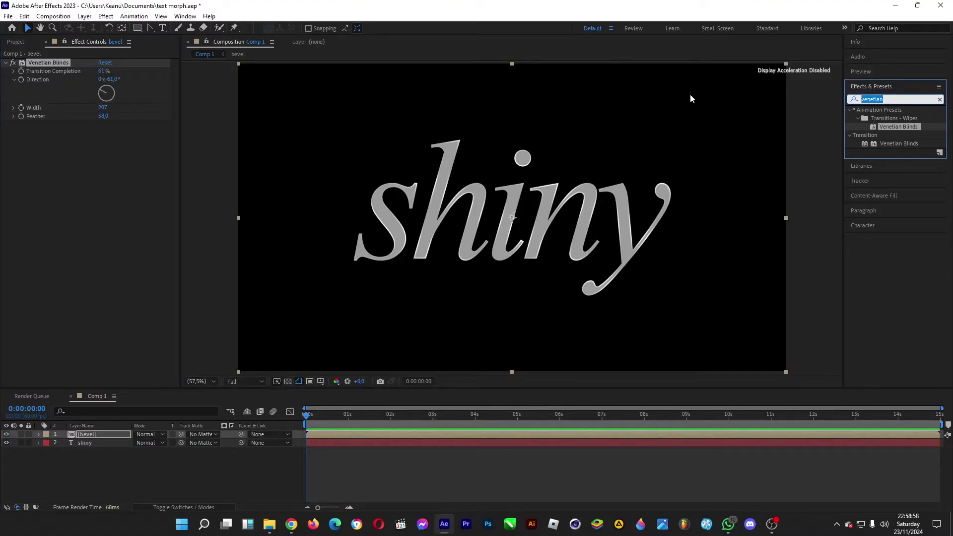
pyautogui.write('glow')
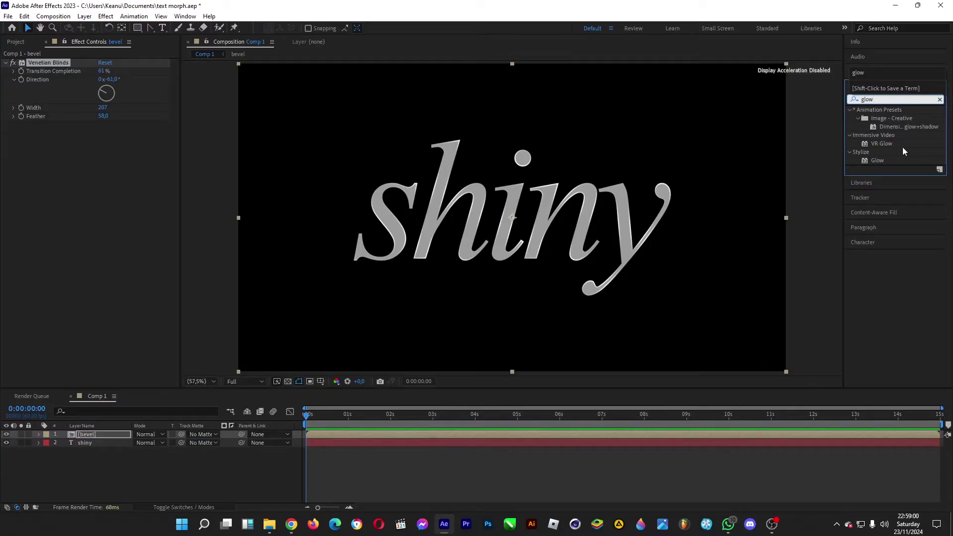
pyautogui.click(880, 161)
pyautogui.moveTo(878, 162); pyautogui.dragTo(89, 435)
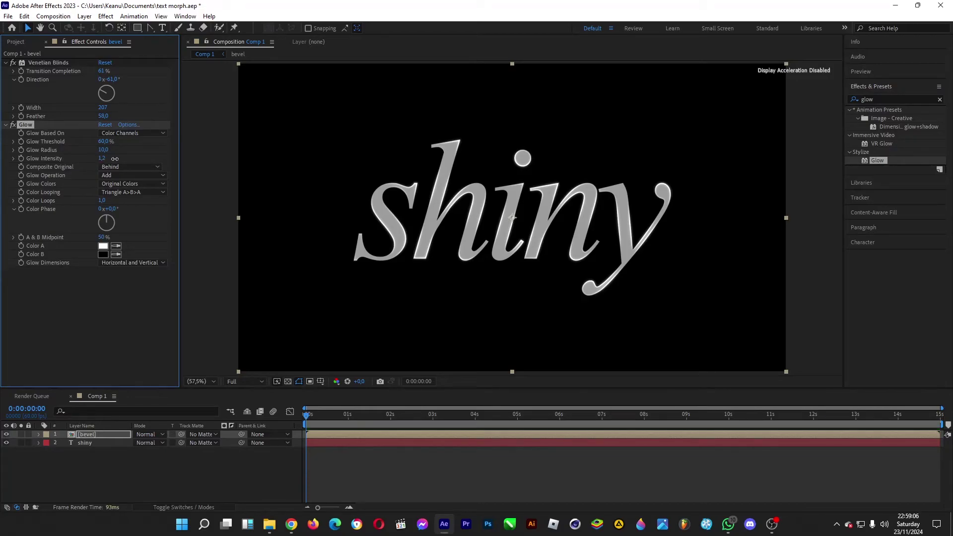
pyautogui.moveTo(102, 150)
pyautogui.mouseDown()
pyautogui.moveTo(123, 151)
pyautogui.moveTo(97, 141)
pyautogui.mouseUp()
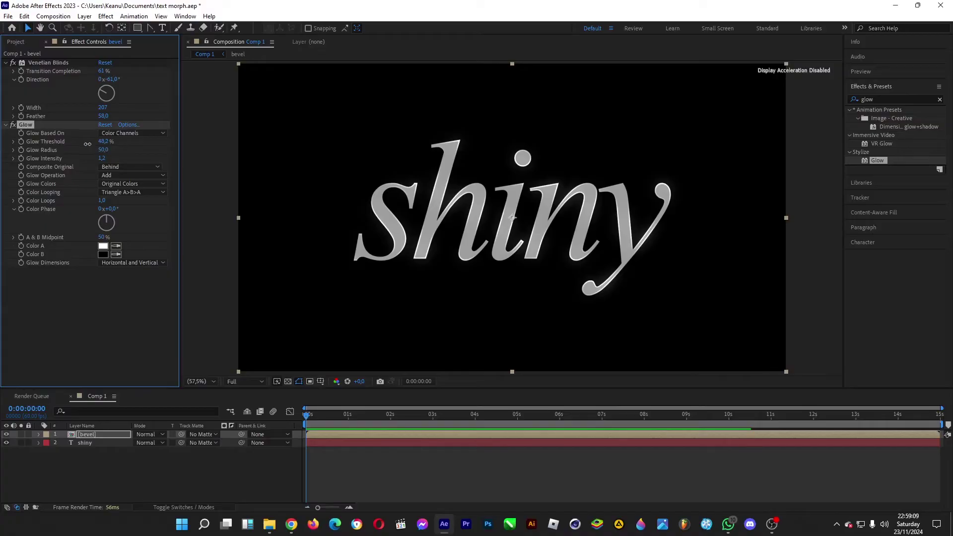
# Step: Add Glow 2 (radius 163, intensity 2.4) and Glow 3 (radius 310, intensity 1) to bevel
pyautogui.doubleClick(877, 161)
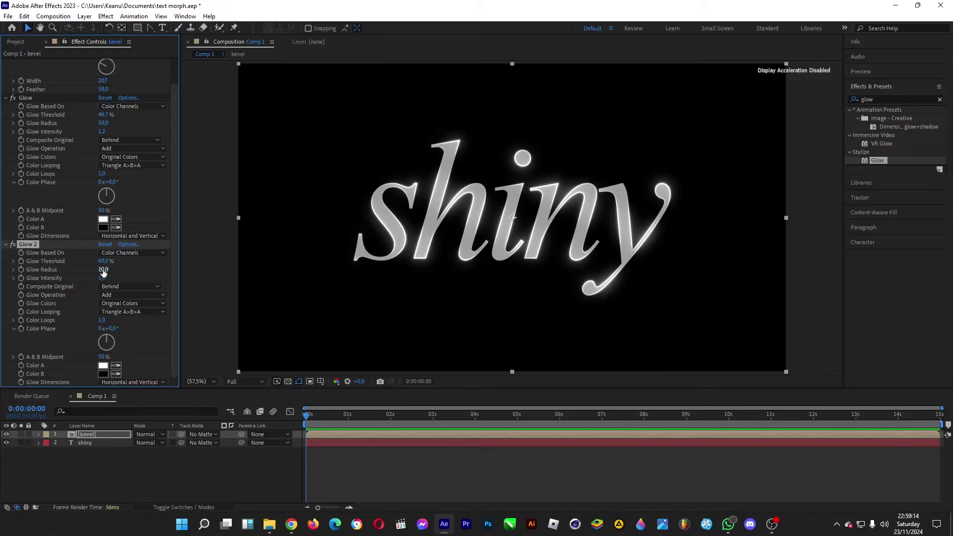
pyautogui.moveTo(104, 276); pyautogui.dragTo(137, 270)
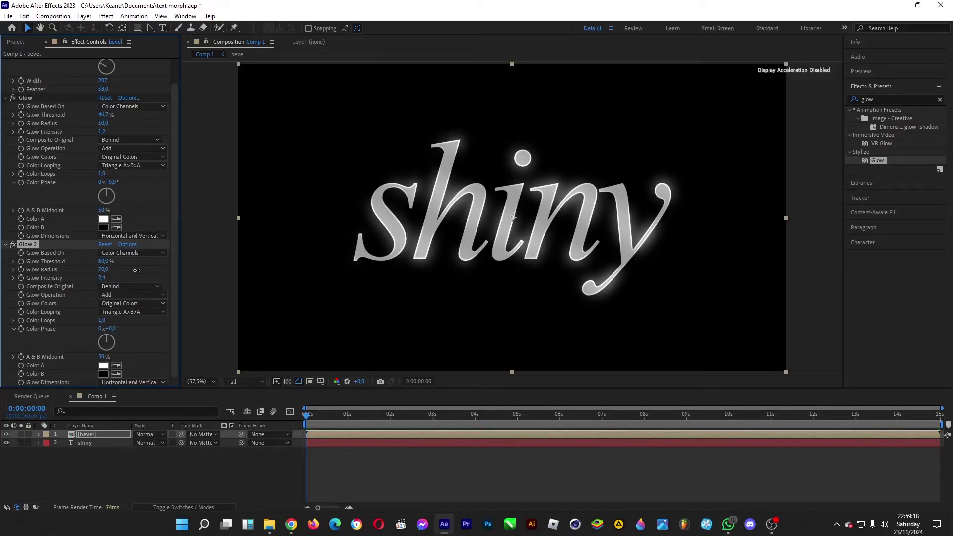
pyautogui.moveTo(878, 160); pyautogui.dragTo(86, 439)
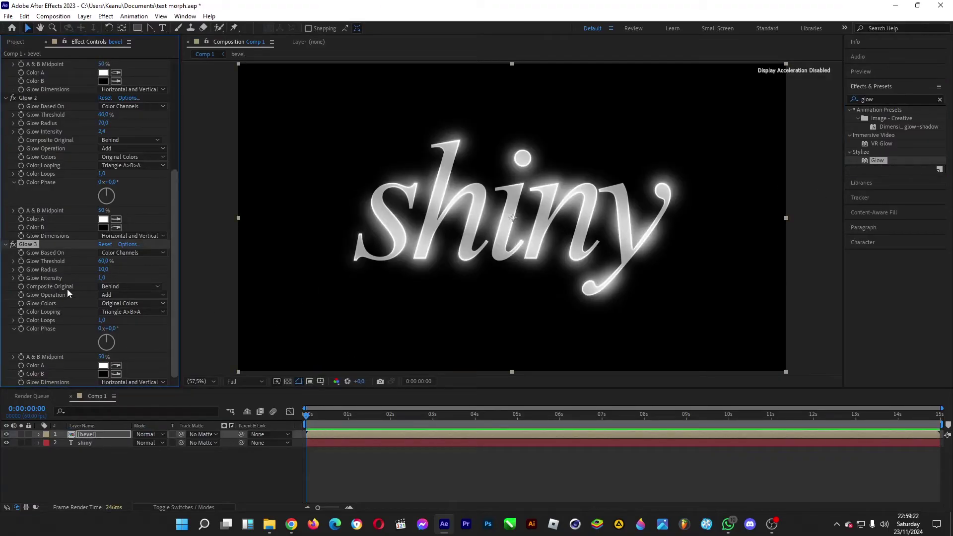
pyautogui.click(105, 277)
pyautogui.write('0,3')
pyautogui.press('Return')
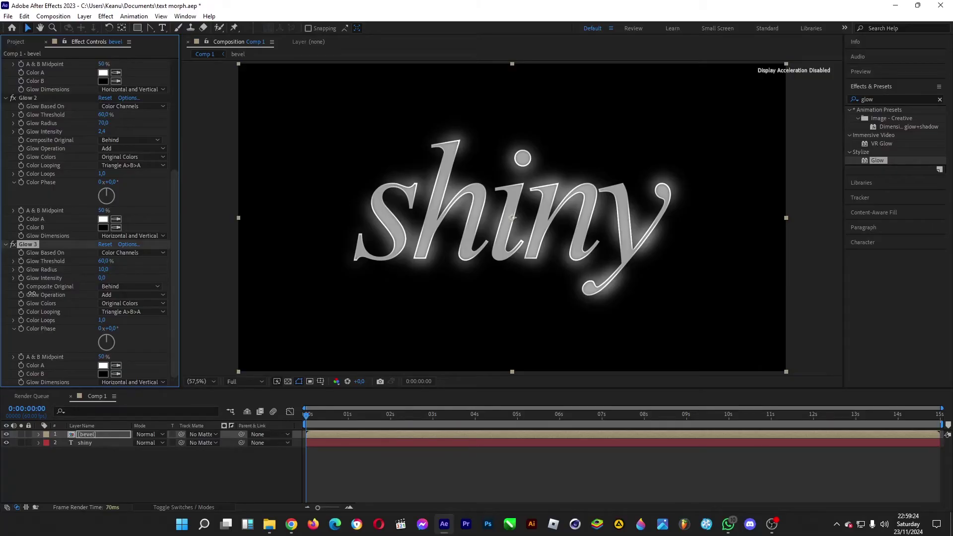
pyautogui.moveTo(103, 269); pyautogui.dragTo(235, 273)
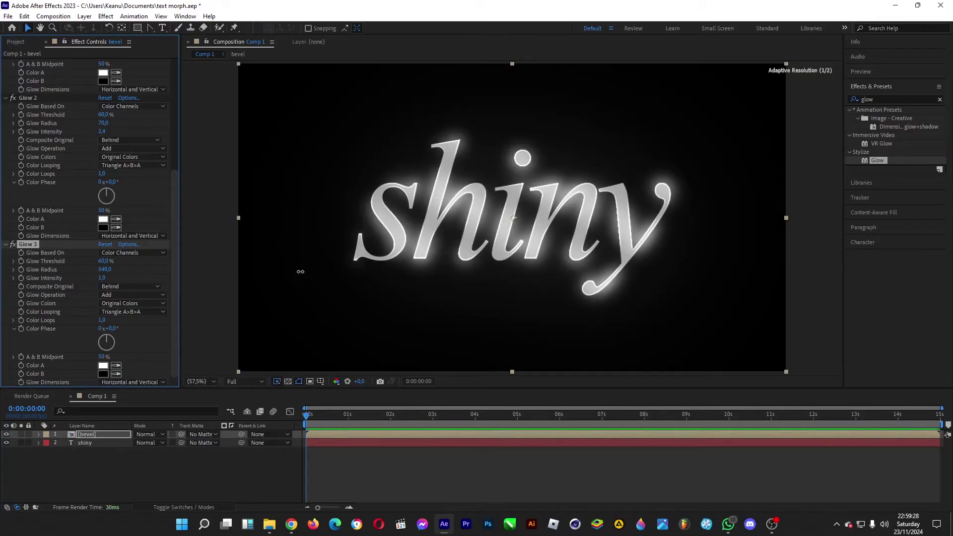
pyautogui.moveTo(363, 270); pyautogui.dragTo(166, 185)
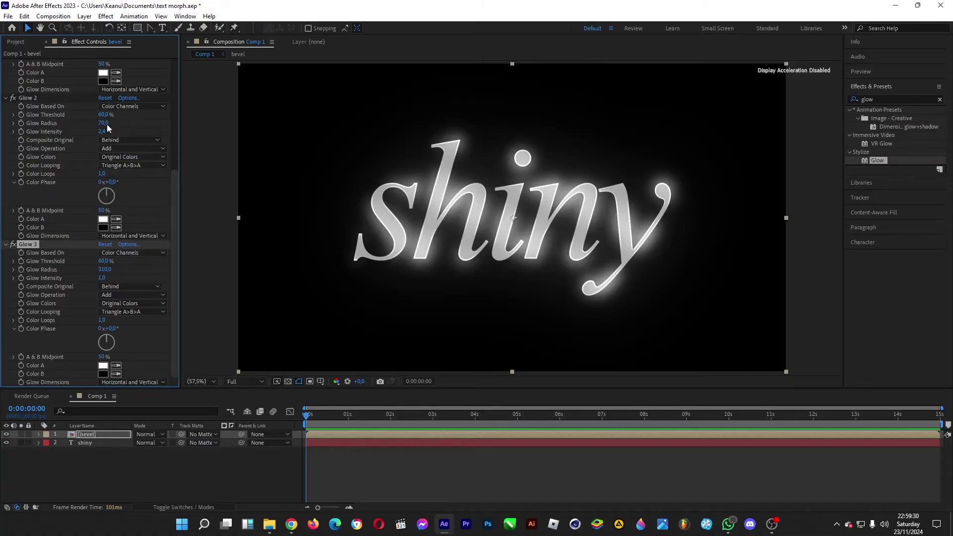
pyautogui.moveTo(103, 122)
pyautogui.mouseDown()
pyautogui.moveTo(170, 131)
pyautogui.moveTo(160, 130)
pyautogui.mouseUp()
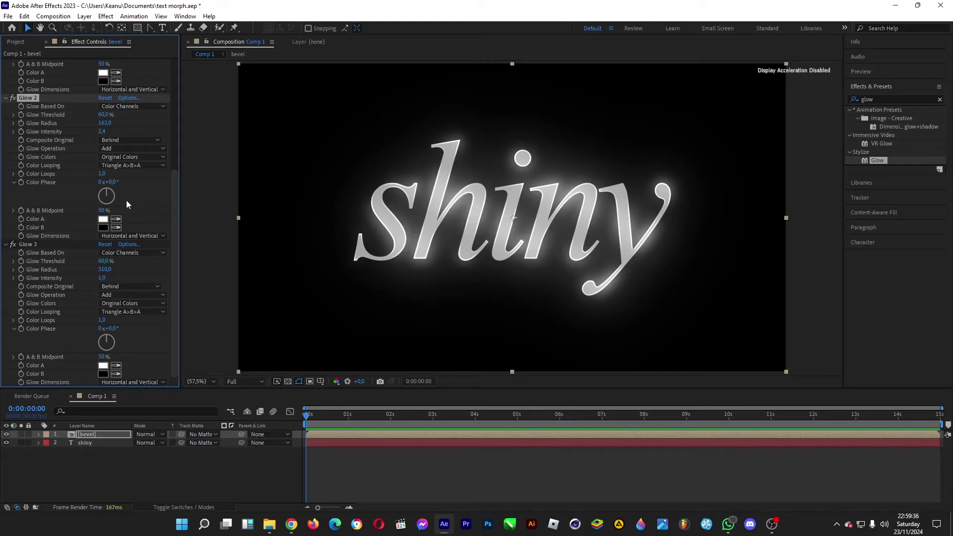
pyautogui.scroll(3, 127, 205)
pyautogui.scroll(2, 127, 205)
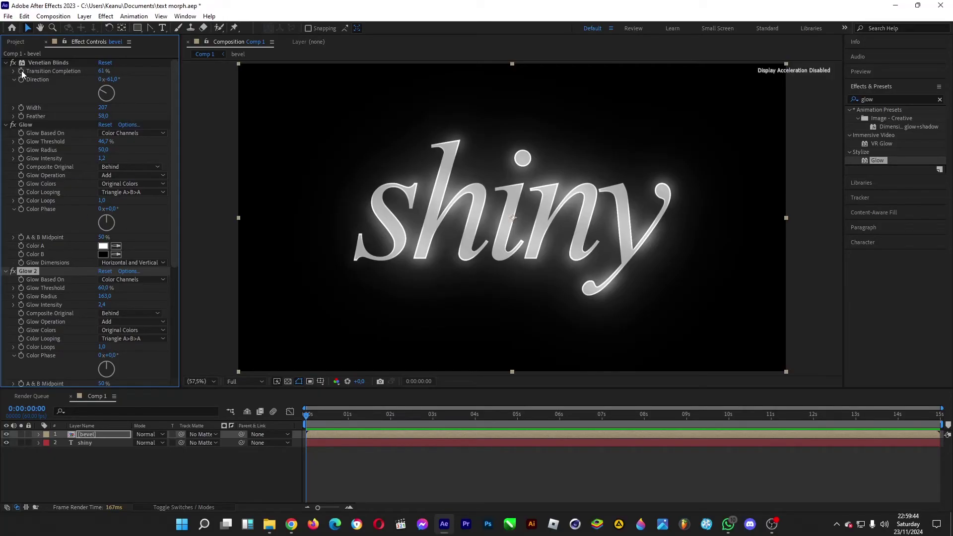
# Step: Set Venetian Blinds Transition Completion to 69% around the one-second mark
pyautogui.click(22, 84)
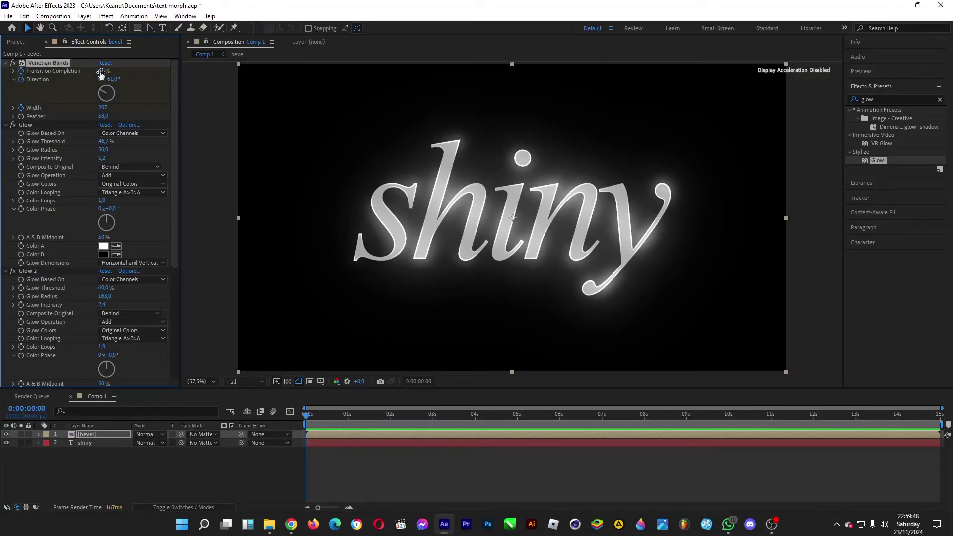
pyautogui.moveTo(104, 70); pyautogui.dragTo(160, 75)
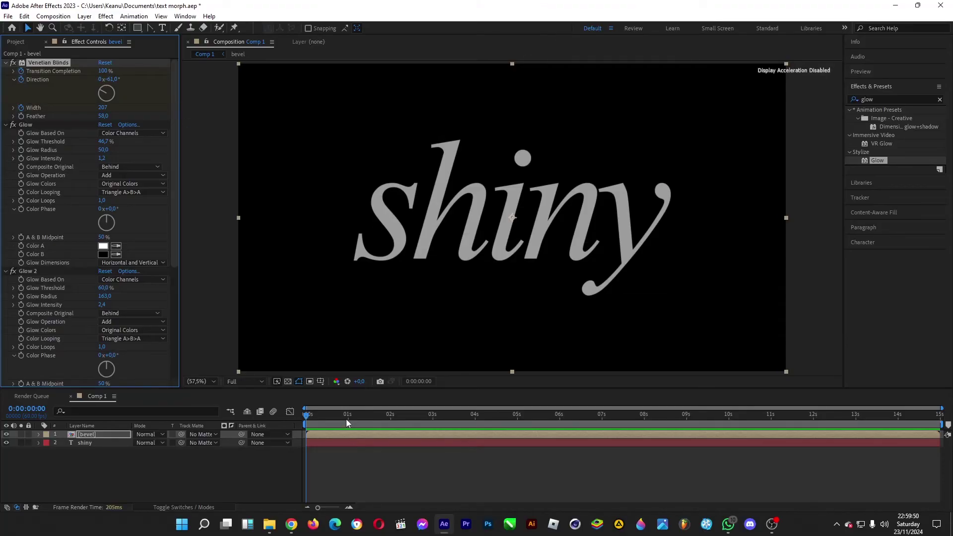
pyautogui.click(351, 507)
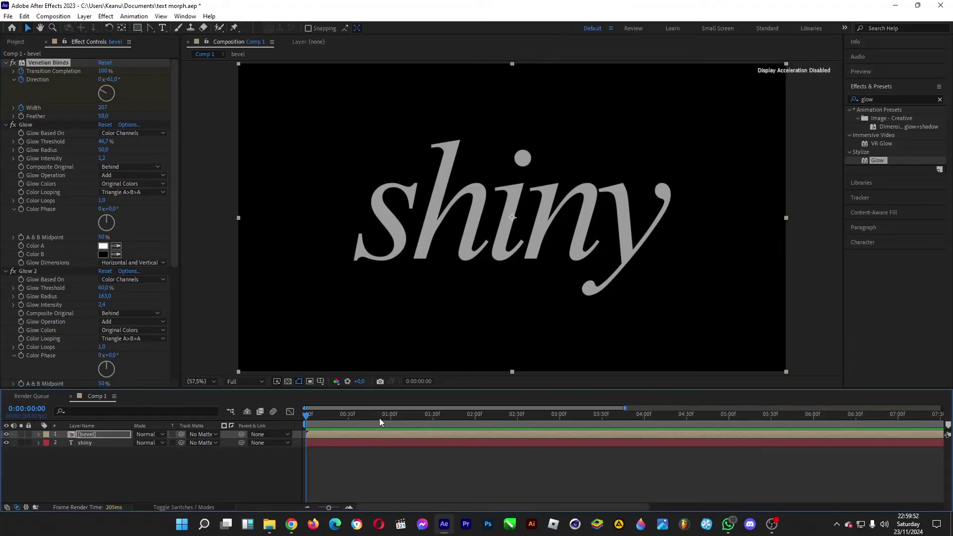
pyautogui.moveTo(378, 418); pyautogui.dragTo(474, 418)
pyautogui.moveTo(398, 421); pyautogui.dragTo(391, 422)
pyautogui.moveTo(101, 71)
pyautogui.mouseDown()
pyautogui.moveTo(81, 72)
pyautogui.moveTo(88, 76)
pyautogui.mouseUp()
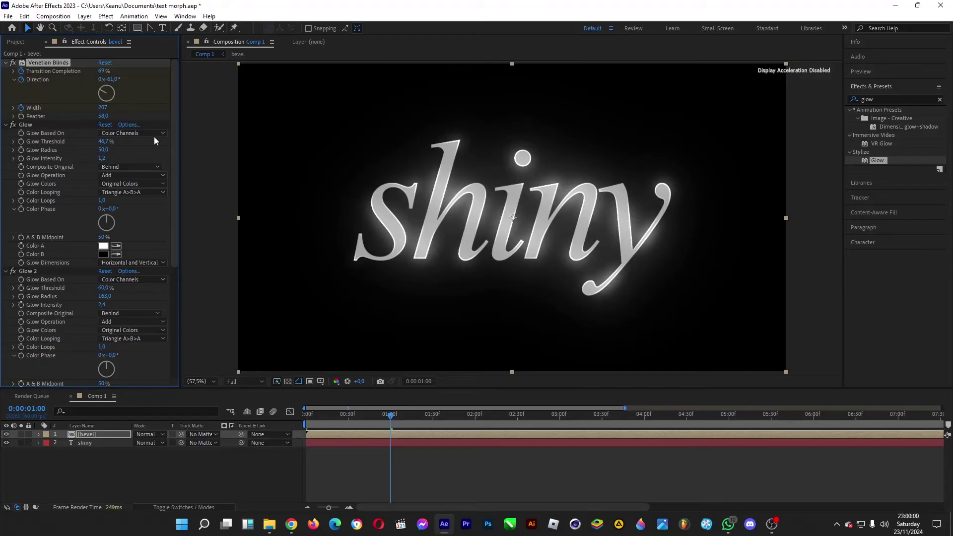
# Step: Scrub through the timeline to 8 seconds and set Venetian Blinds Direction to 67°
pyautogui.click(349, 473)
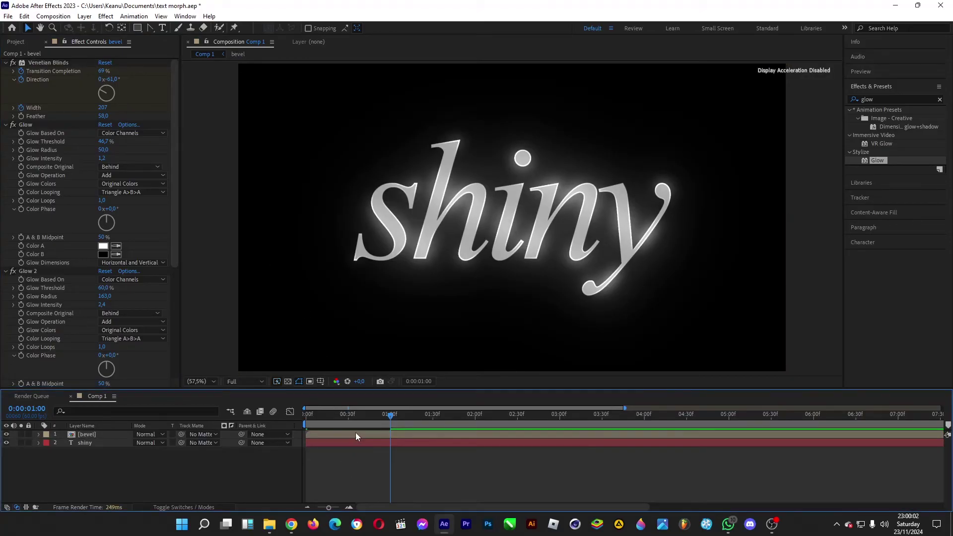
pyautogui.moveTo(345, 416); pyautogui.dragTo(560, 424)
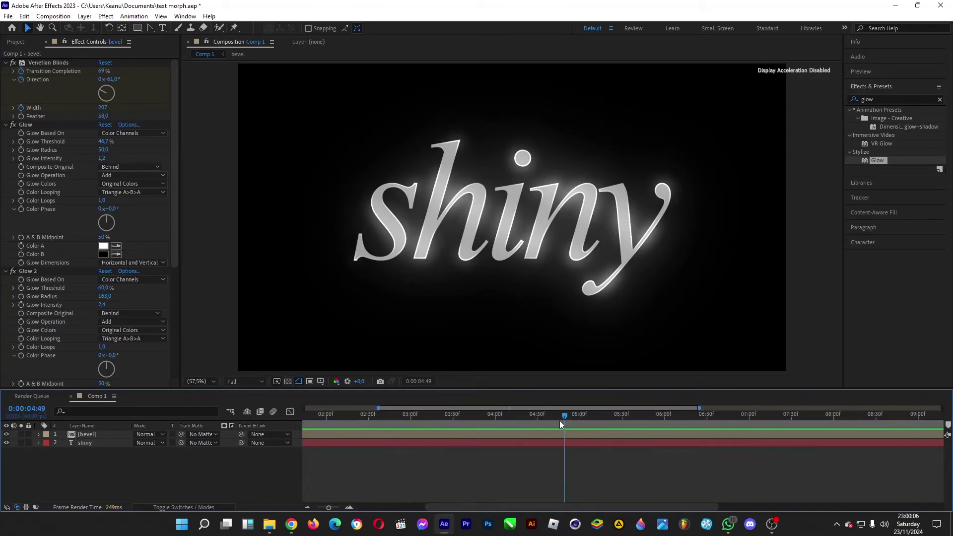
pyautogui.moveTo(560, 424); pyautogui.dragTo(719, 423)
pyautogui.click(308, 505)
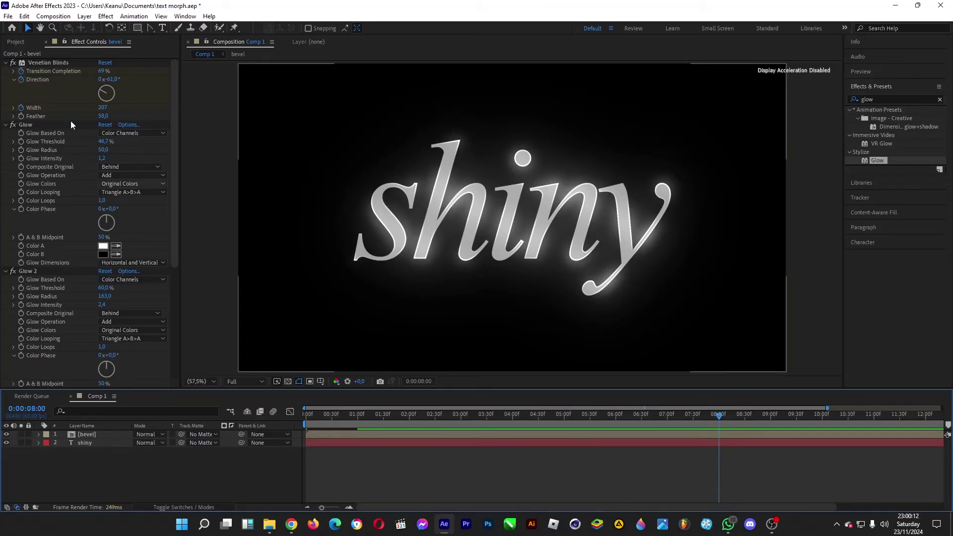
pyautogui.moveTo(107, 88); pyautogui.dragTo(114, 95)
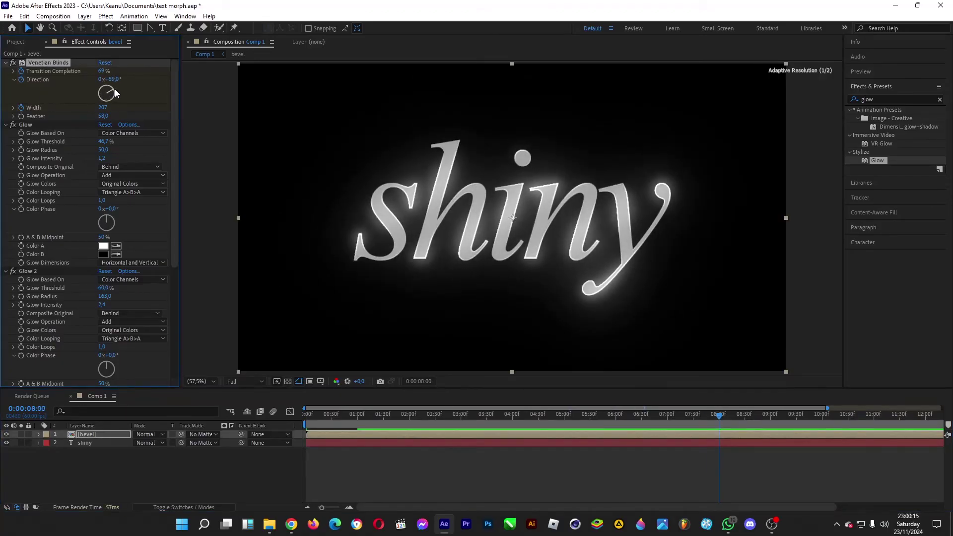
# Step: Apply Easy Ease In to the 8-second Direction keyframe and adjust its velocity influence
pyautogui.click(38, 434)
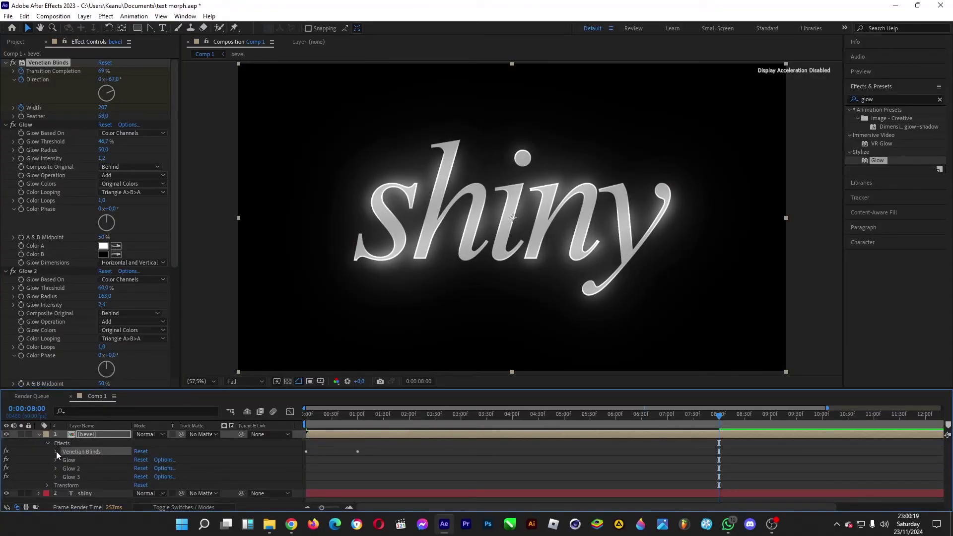
pyautogui.click(55, 451)
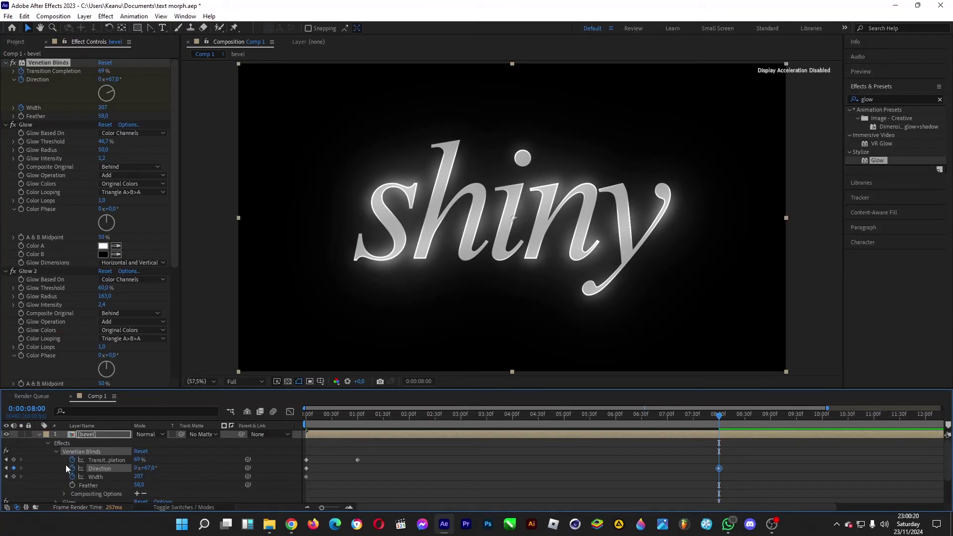
pyautogui.rightClick(718, 469)
pyautogui.moveTo(760, 463)
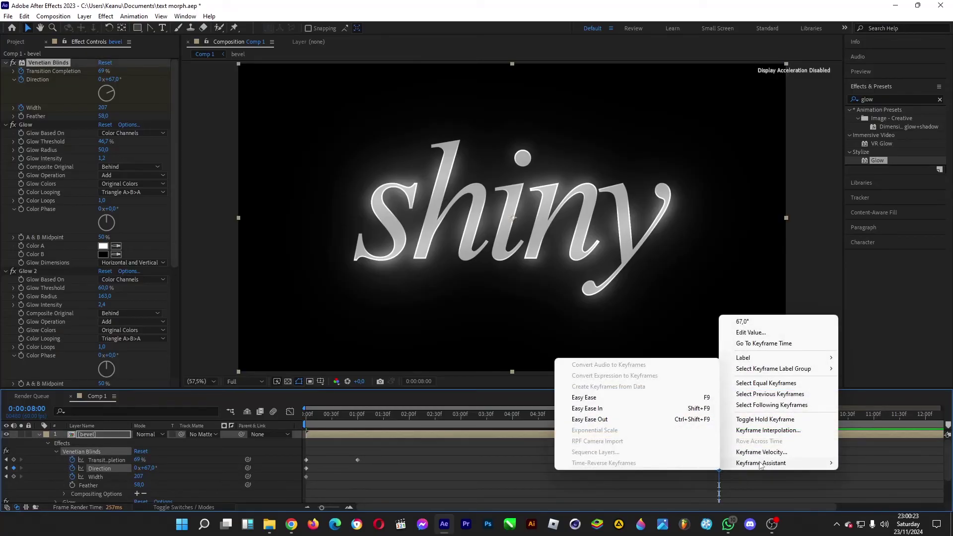
pyautogui.click(607, 406)
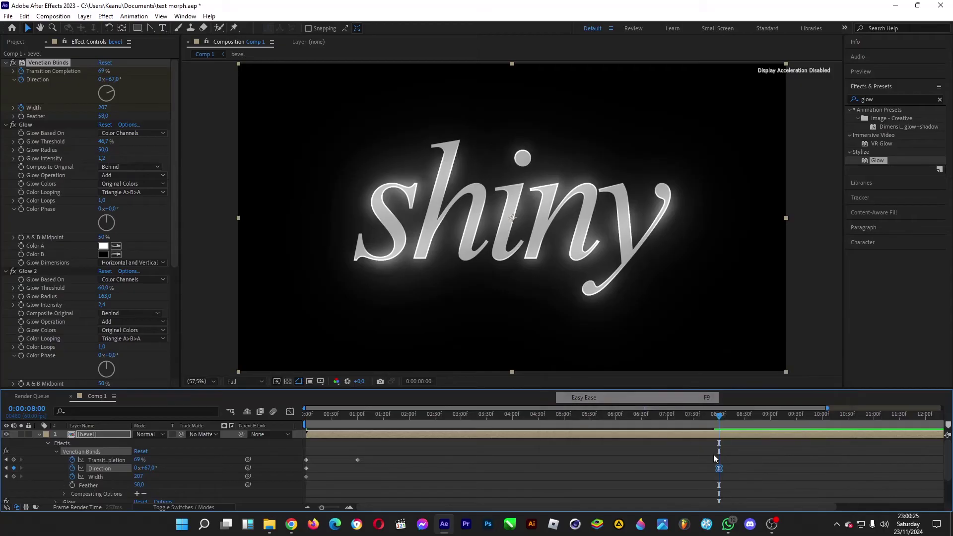
pyautogui.rightClick(719, 468)
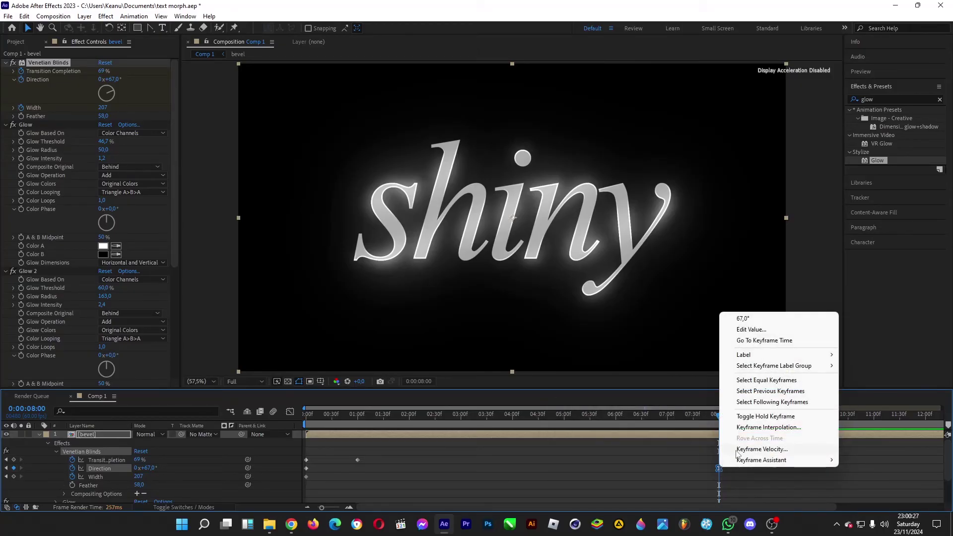
pyautogui.click(761, 449)
pyautogui.write('10')
pyautogui.press('Return')
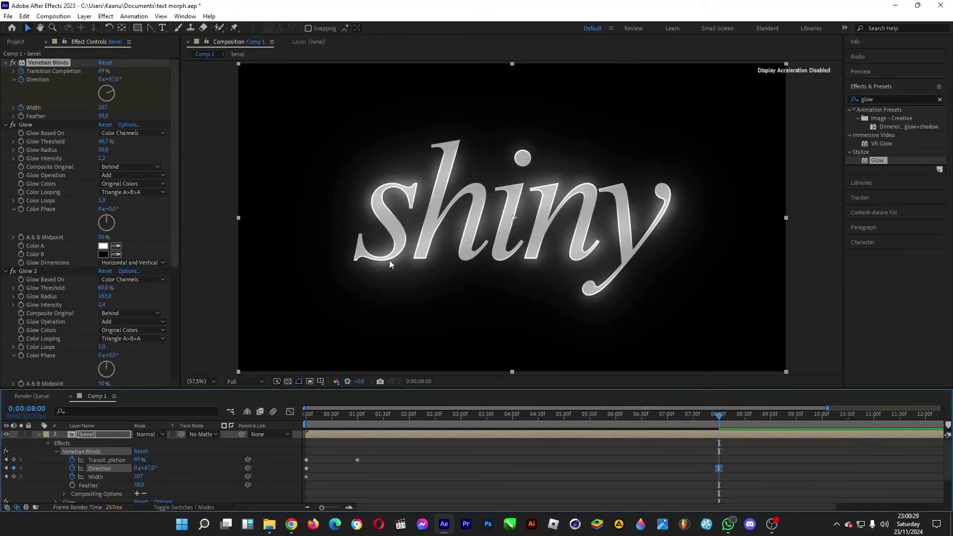
# Step: Add a Transition Completion keyframe at 4 seconds to hold the blinds at 69%
pyautogui.moveTo(327, 417); pyautogui.dragTo(618, 425)
pyautogui.moveTo(719, 443); pyautogui.dragTo(618, 443)
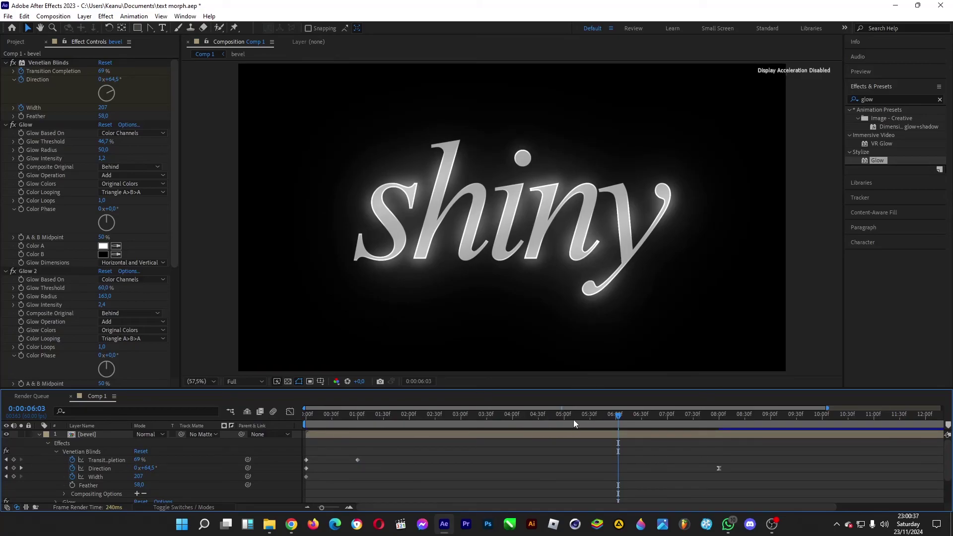
pyautogui.moveTo(564, 420); pyautogui.dragTo(512, 422)
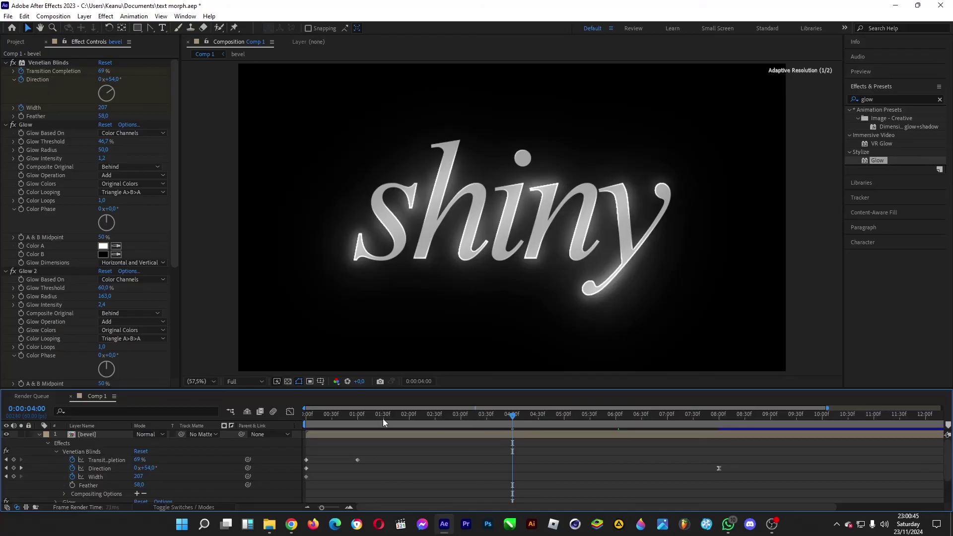
pyautogui.click(13, 460)
# Step: Set Transition Completion to 100% at exactly 5 seconds, then scrub back to review
pyautogui.click(566, 419)
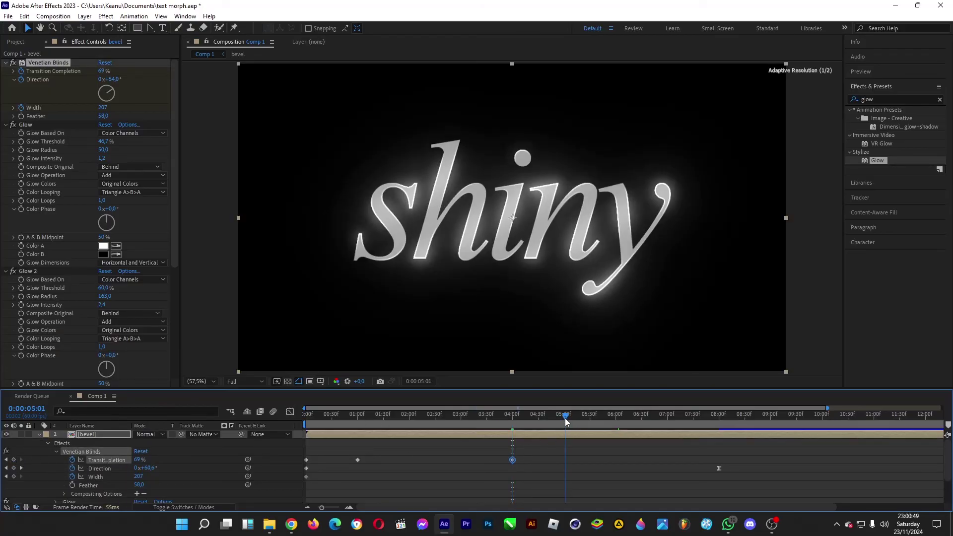
pyautogui.moveTo(564, 421); pyautogui.dragTo(564, 422)
pyautogui.click(564, 422)
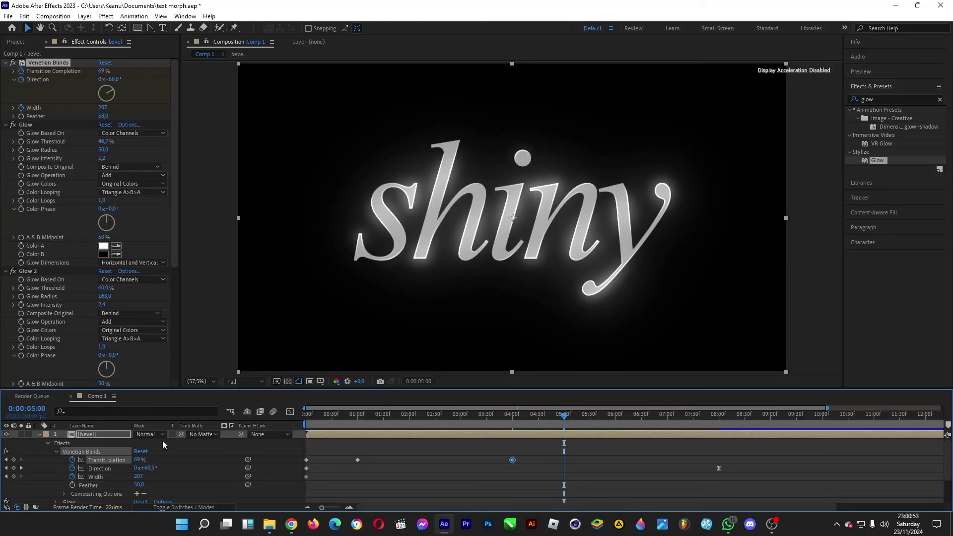
pyautogui.press('Return')
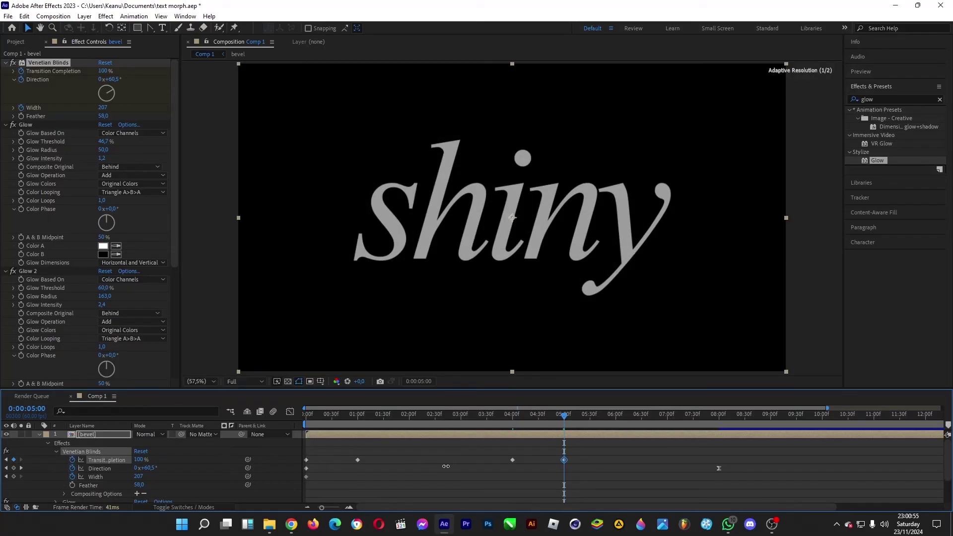
pyautogui.click(433, 467)
pyautogui.moveTo(508, 416)
pyautogui.mouseDown()
pyautogui.moveTo(301, 423)
pyautogui.moveTo(563, 425)
pyautogui.mouseUp()
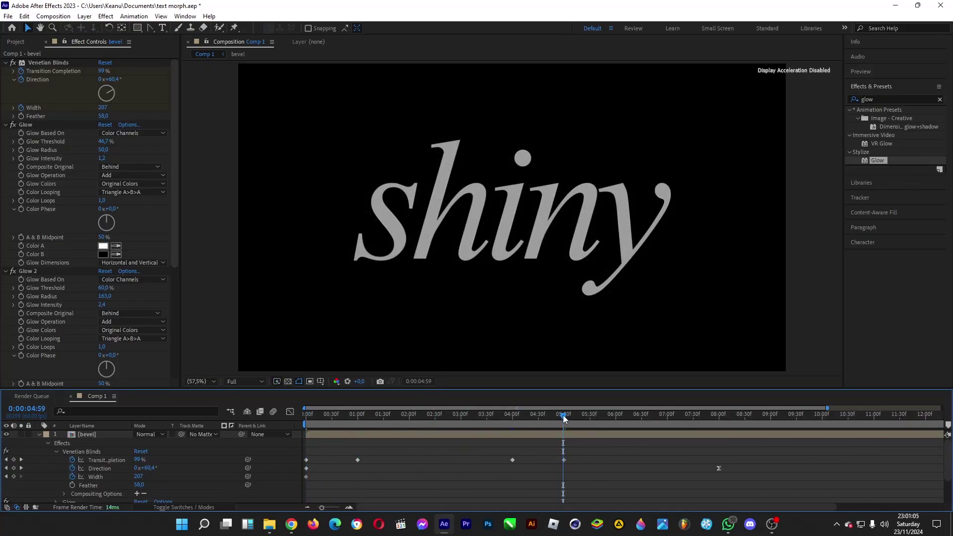
# Step: Key Venetian Blinds Width at 274 just past 5:00, then play and scrub from the start
pyautogui.click(571, 421)
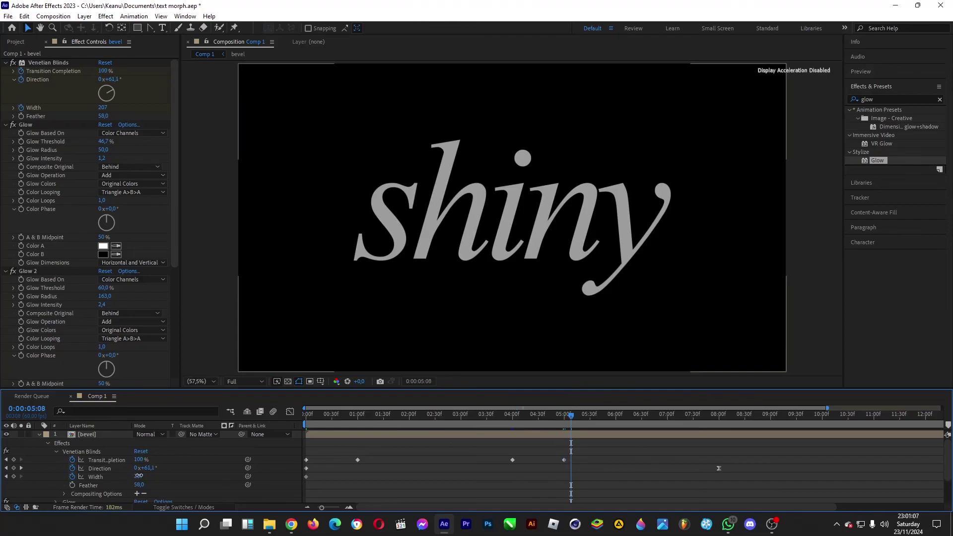
pyautogui.press('Home')
pyautogui.press('space')
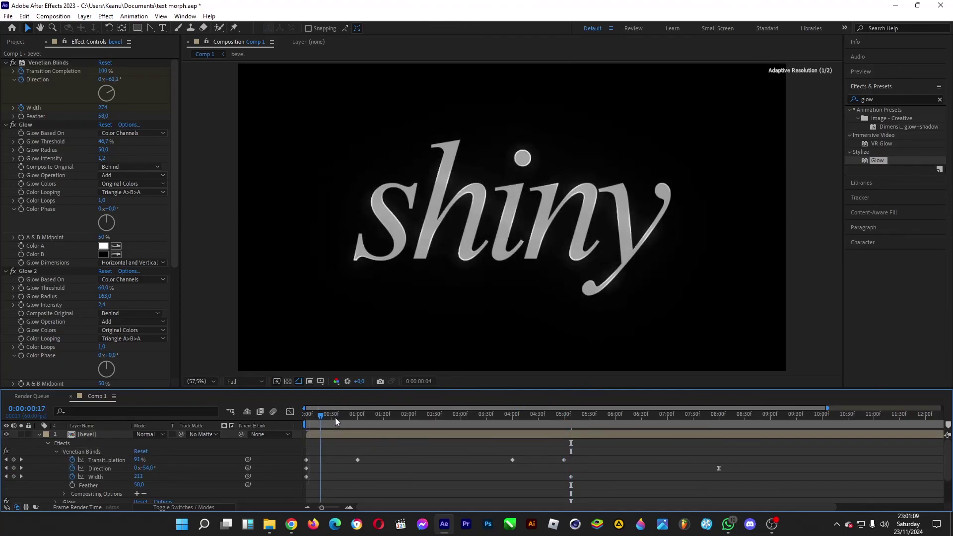
pyautogui.moveTo(335, 418); pyautogui.dragTo(527, 421)
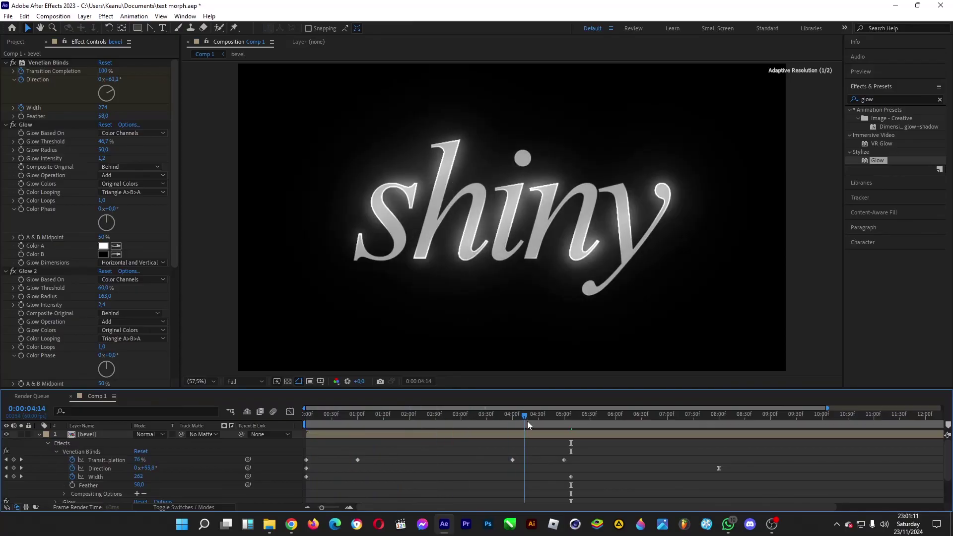
pyautogui.moveTo(527, 421); pyautogui.dragTo(609, 437)
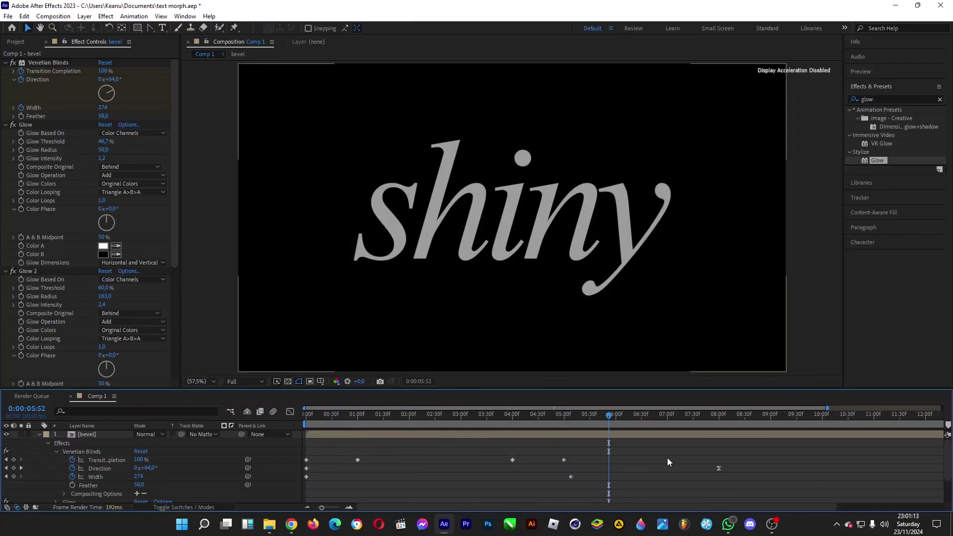